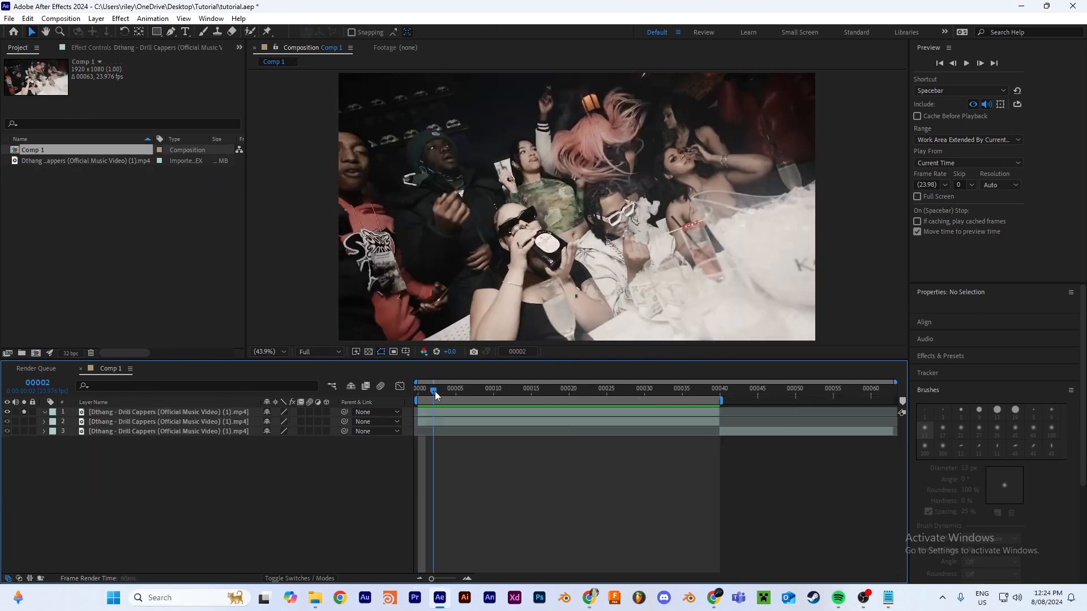
Step: Draw a closed Pen-tool mask around the white table on the uppermost video layer at the first frame
drag(434, 391, 624, 395)
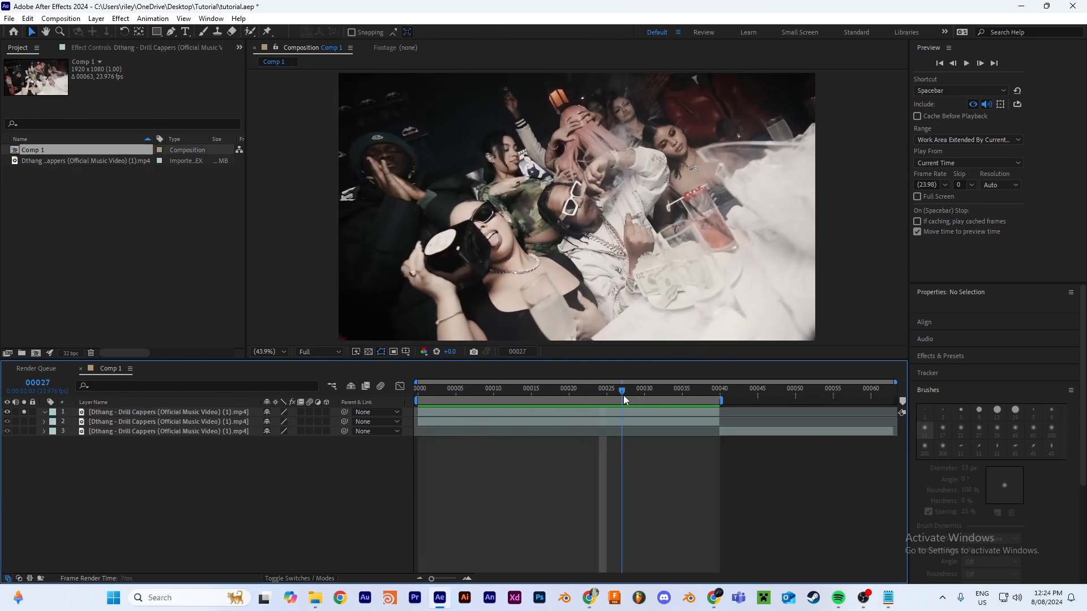
click(621, 412)
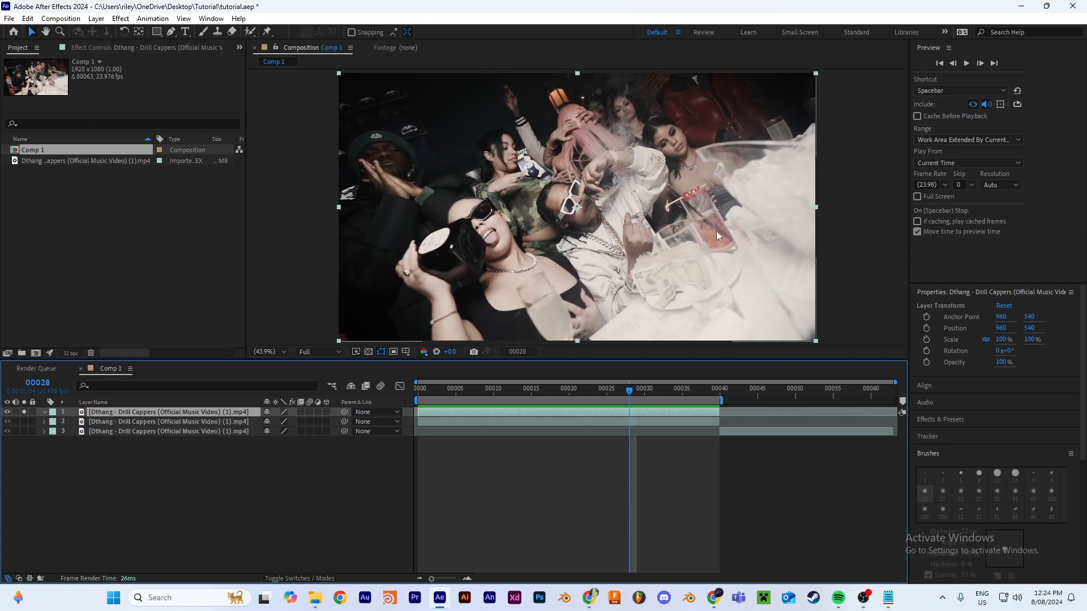
key(Home)
click(170, 32)
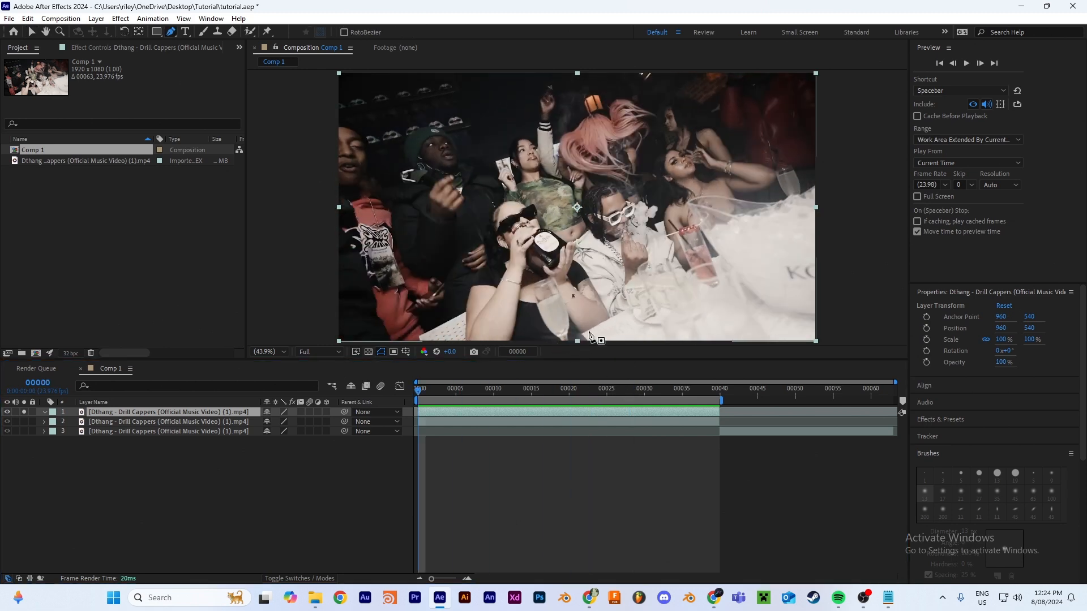
click(808, 210)
click(735, 251)
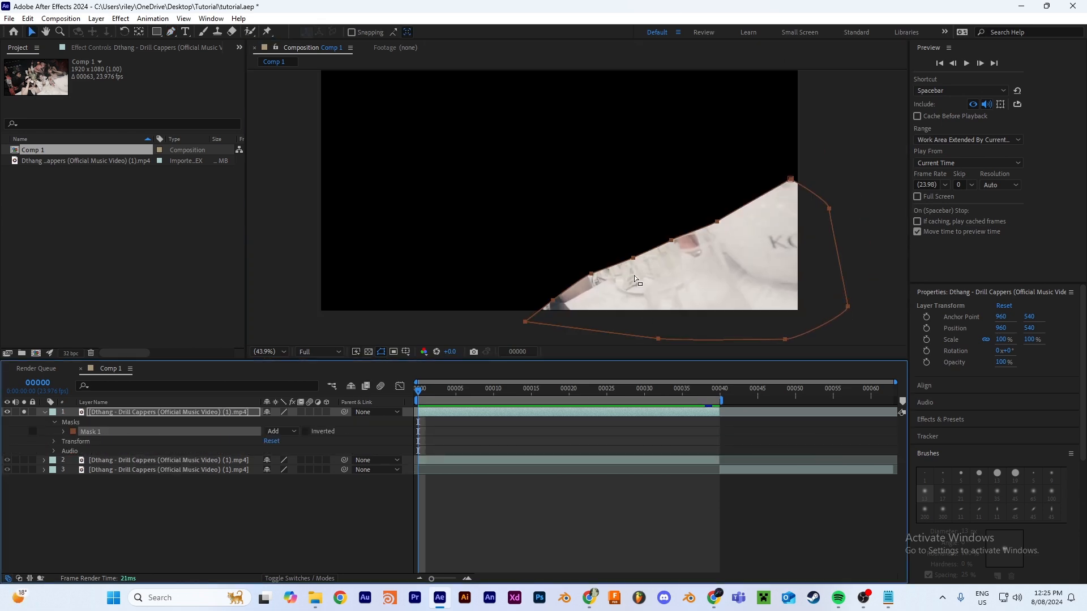
Step: Start keyframing Mask 1's path at frame 0 and move the mask to fit the table at frame 21
click(64, 432)
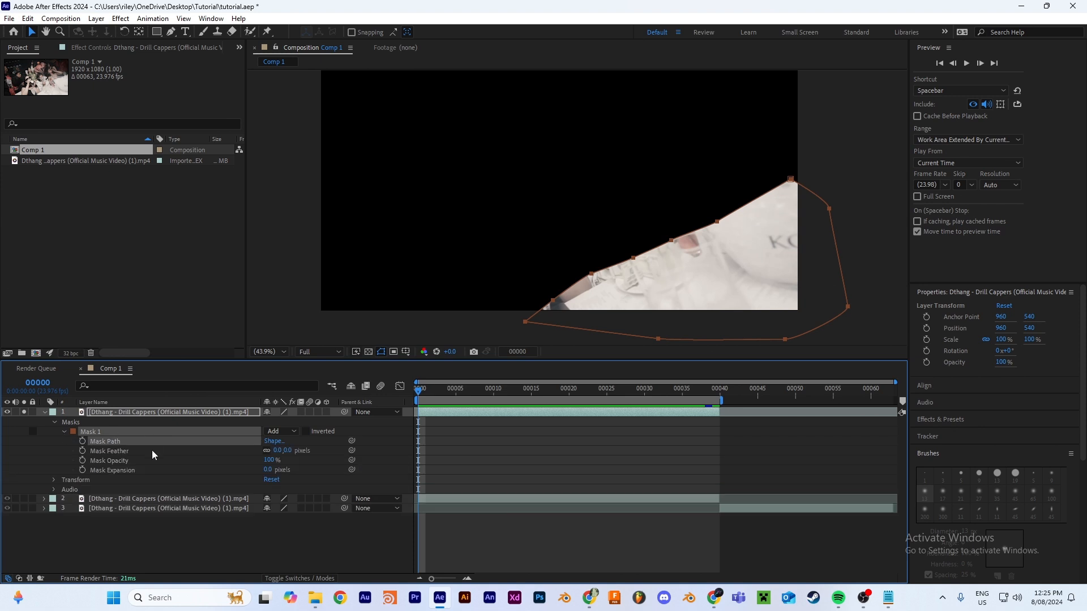
click(82, 442)
drag(532, 390, 582, 391)
drag(718, 224, 723, 230)
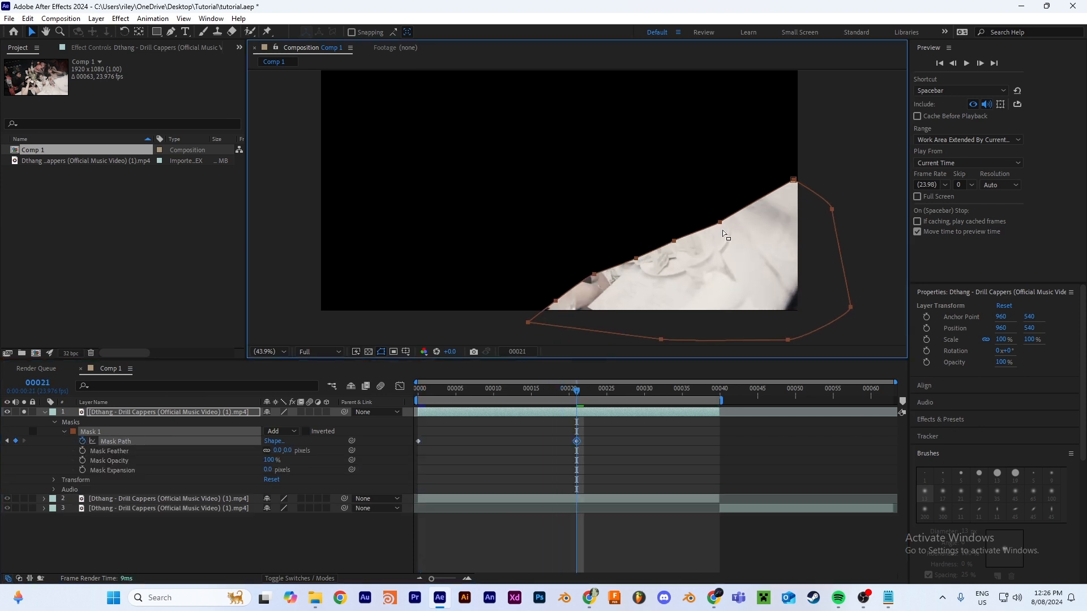
Step: Set Mask 1's mode to None and reshape its path along the table edge at frames 21 and 38
click(286, 435)
click(283, 442)
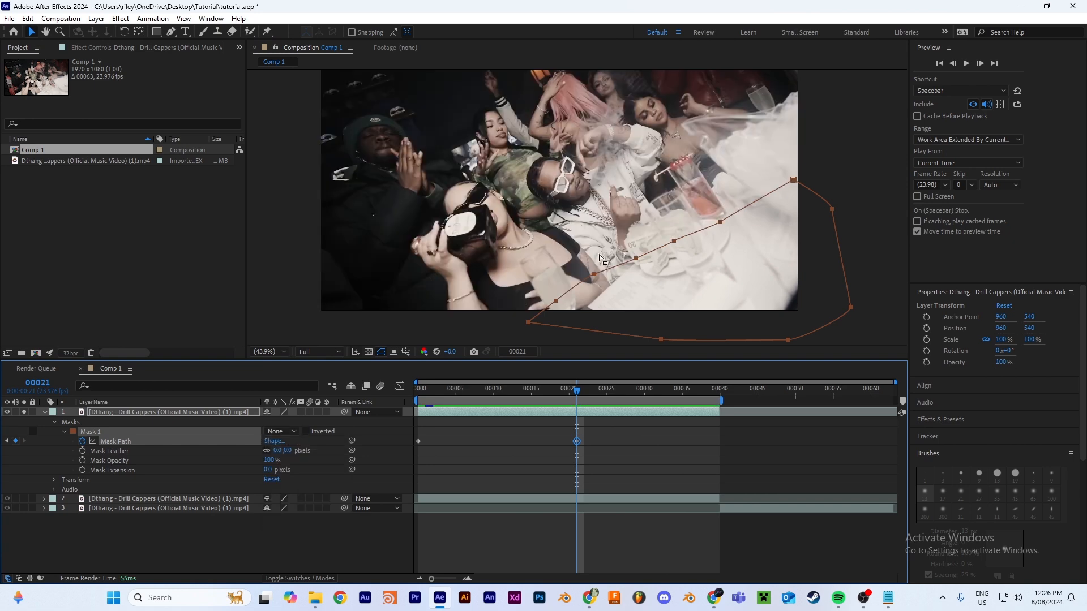
click(674, 241)
drag(674, 240, 676, 239)
drag(576, 391, 706, 390)
drag(793, 179, 816, 92)
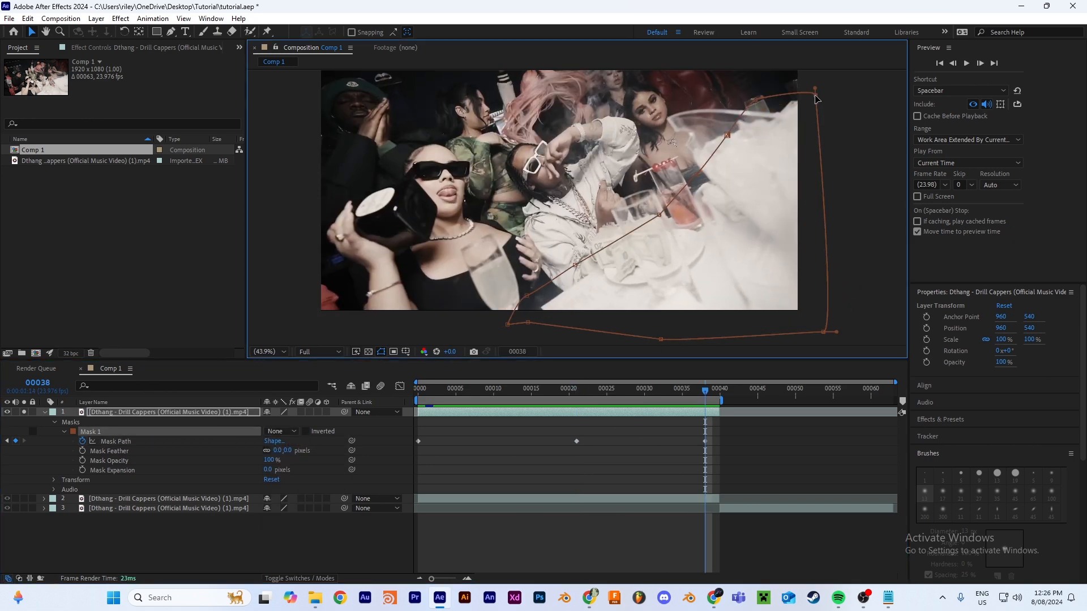
Step: Add intermediate mask path keyframes at frames 11 and 32 so the mask follows the table
drag(706, 390, 502, 390)
drag(501, 391, 661, 391)
drag(686, 142, 691, 136)
drag(660, 391, 706, 391)
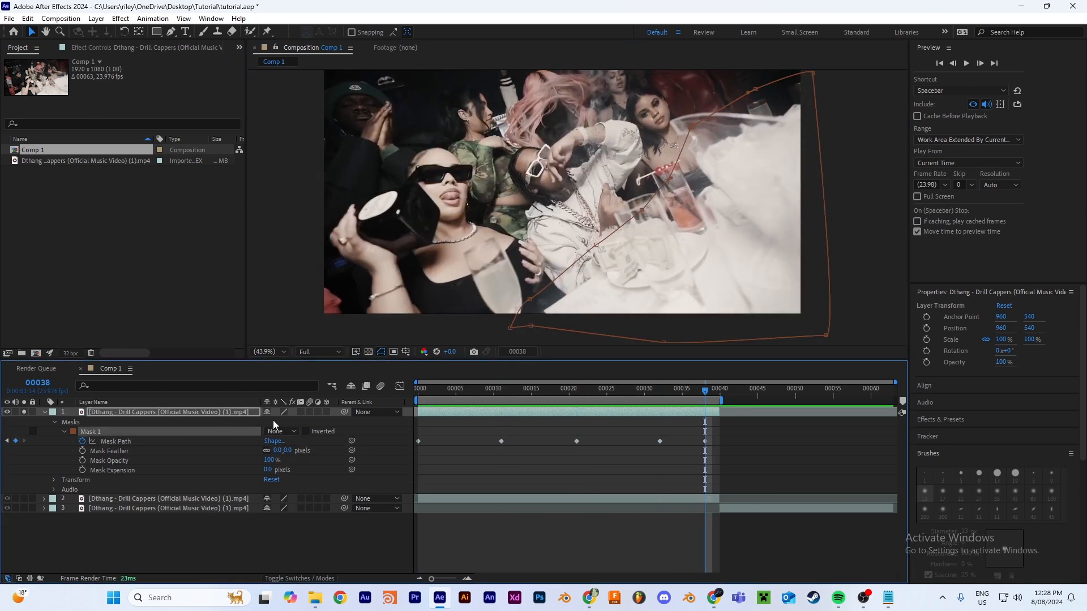
Step: Pre-compose the masked video layer as "track", moving all attributes into the new composition
right_click(238, 416)
click(272, 335)
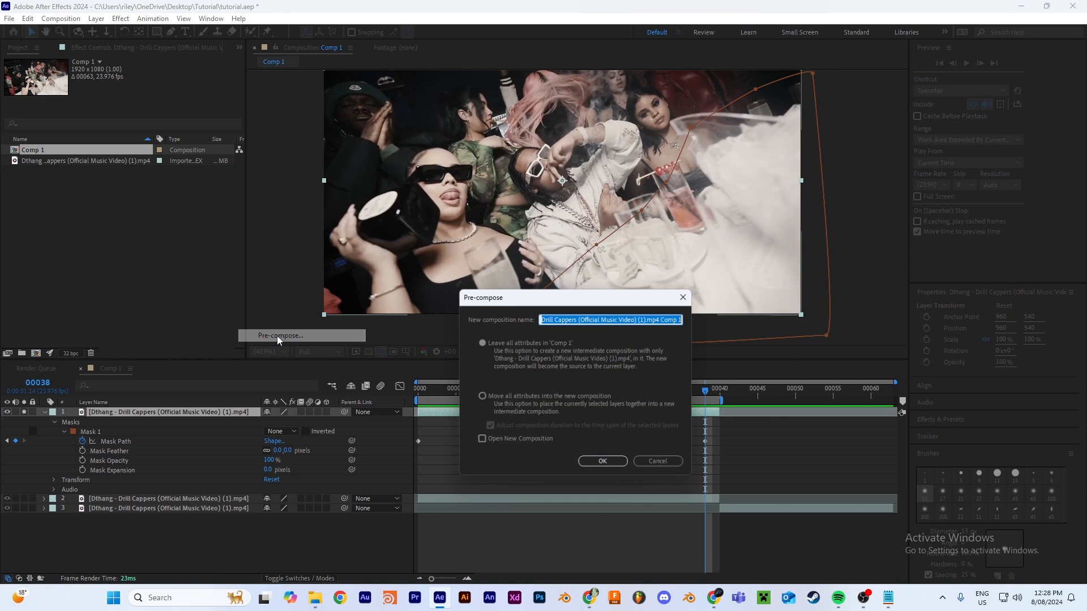
click(482, 397)
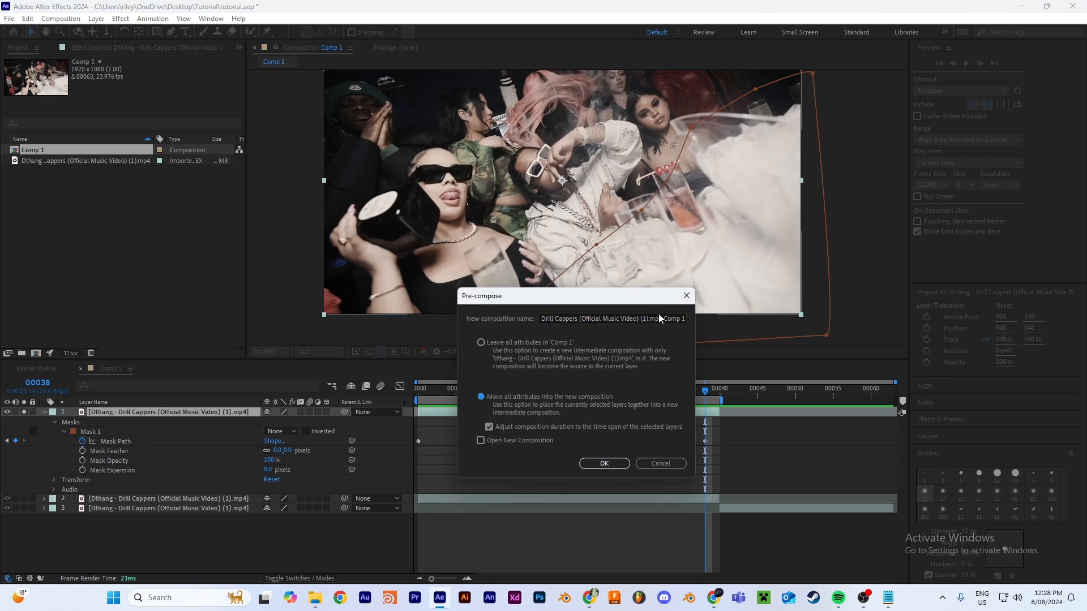
click(673, 318)
key(ctrl+a)
key(BackSpace)
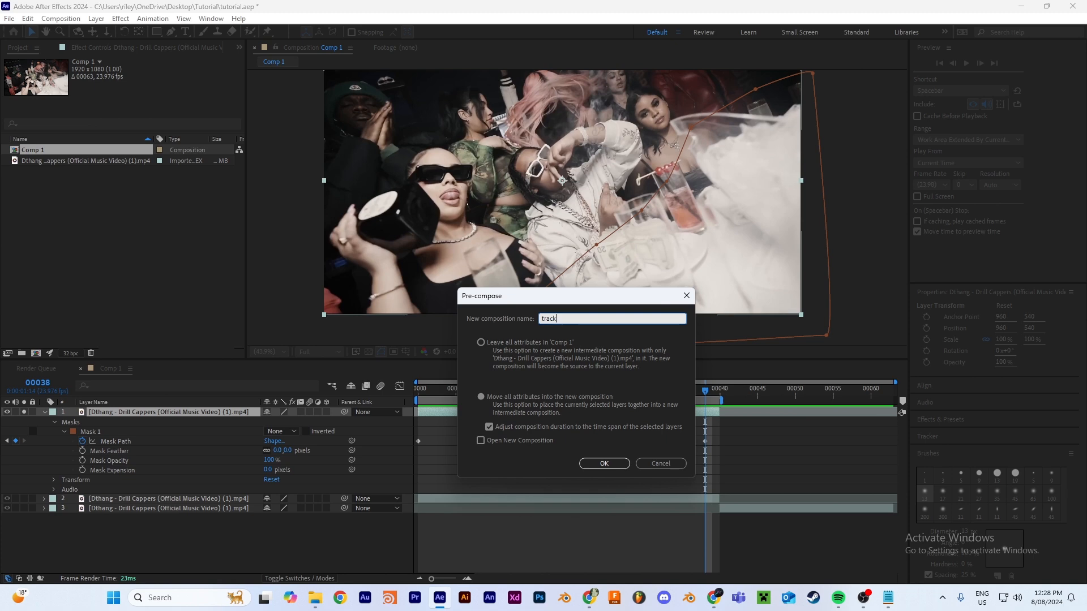
text(track)
key(Return)
Step: Open the track pre-composition and set Mask 1's mode to Add
drag(706, 390, 577, 390)
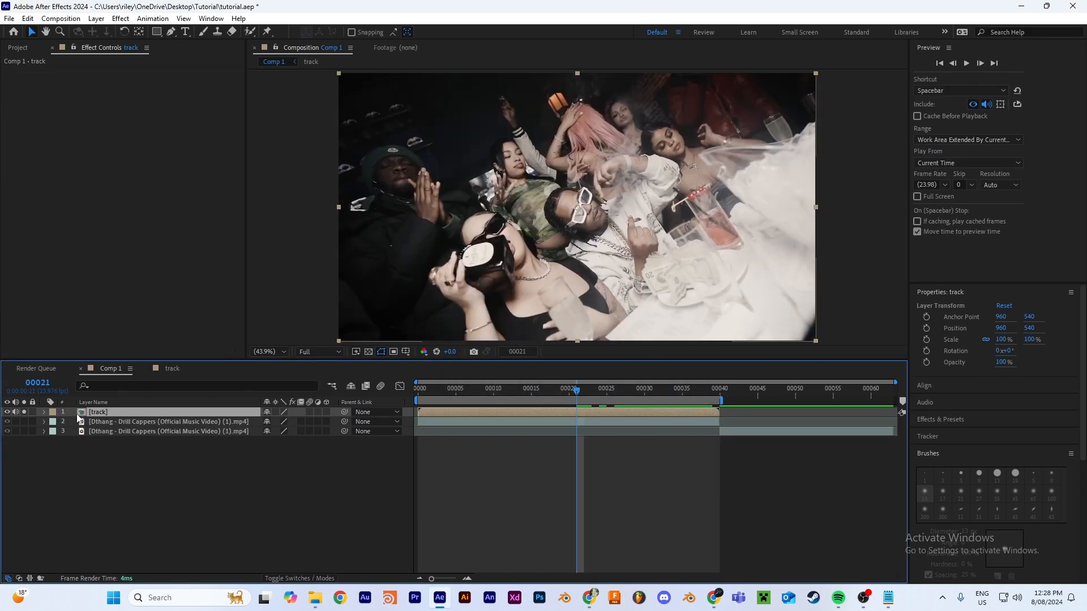
double_click(169, 416)
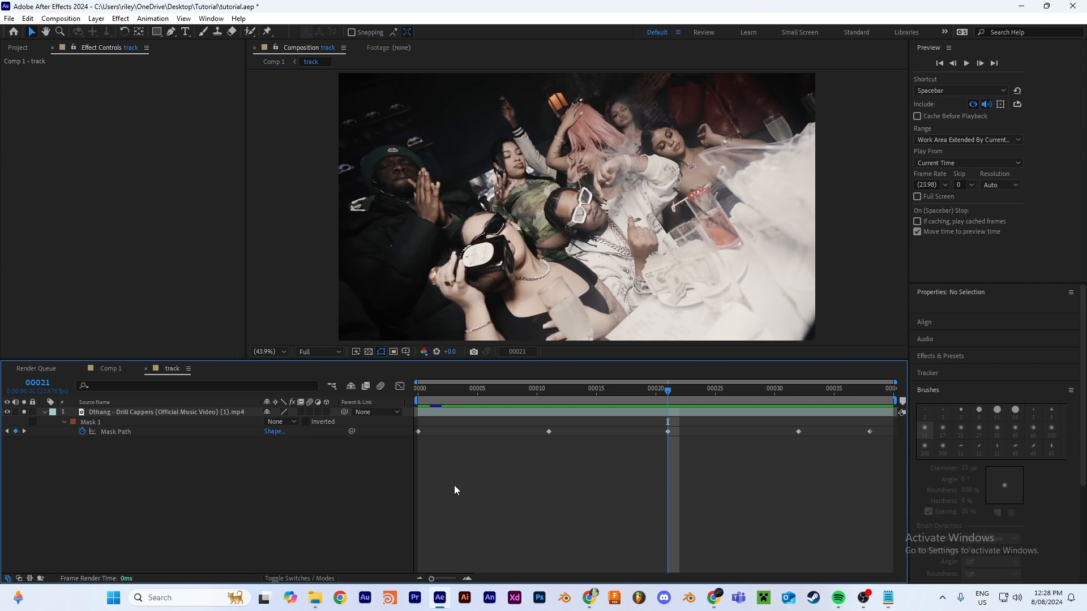
click(280, 422)
click(306, 448)
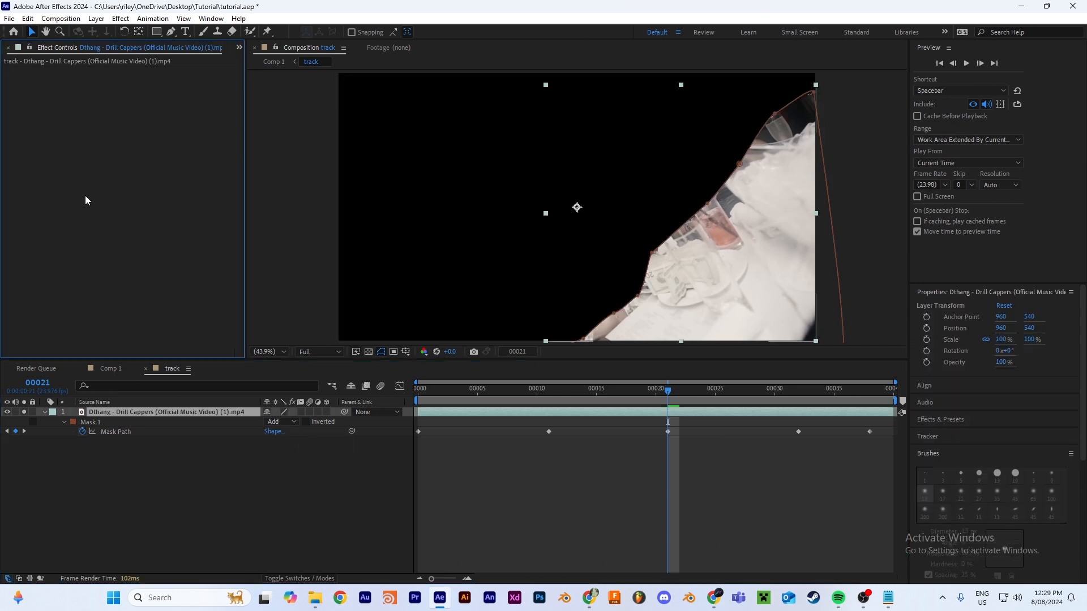
Step: Apply Brightness & Contrast to the masked video layer and lower its brightness to -57
key(ctrl+space)
text(brigh)
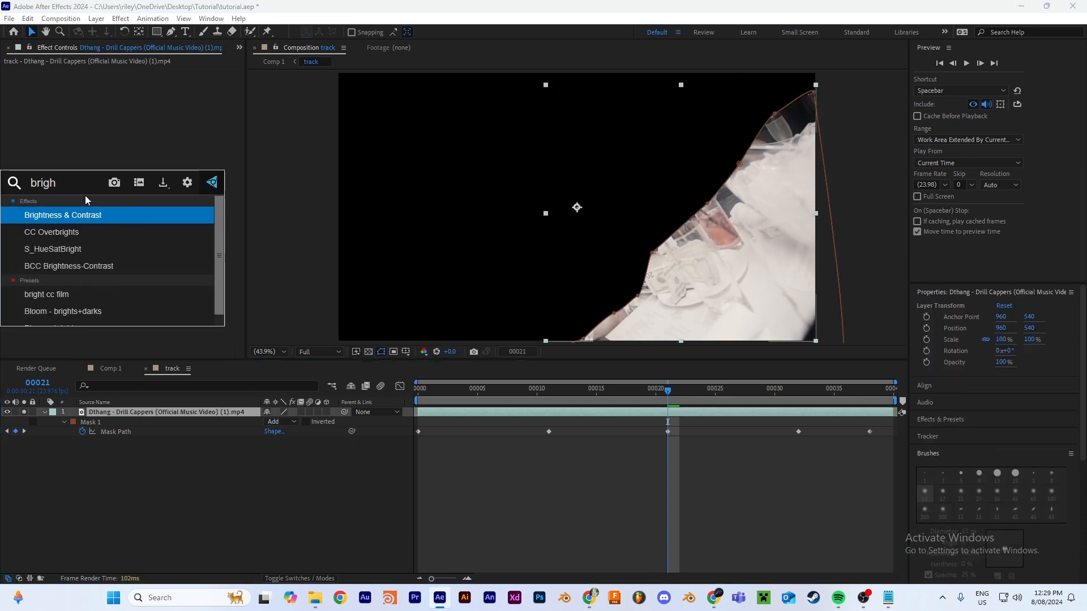
key(Return)
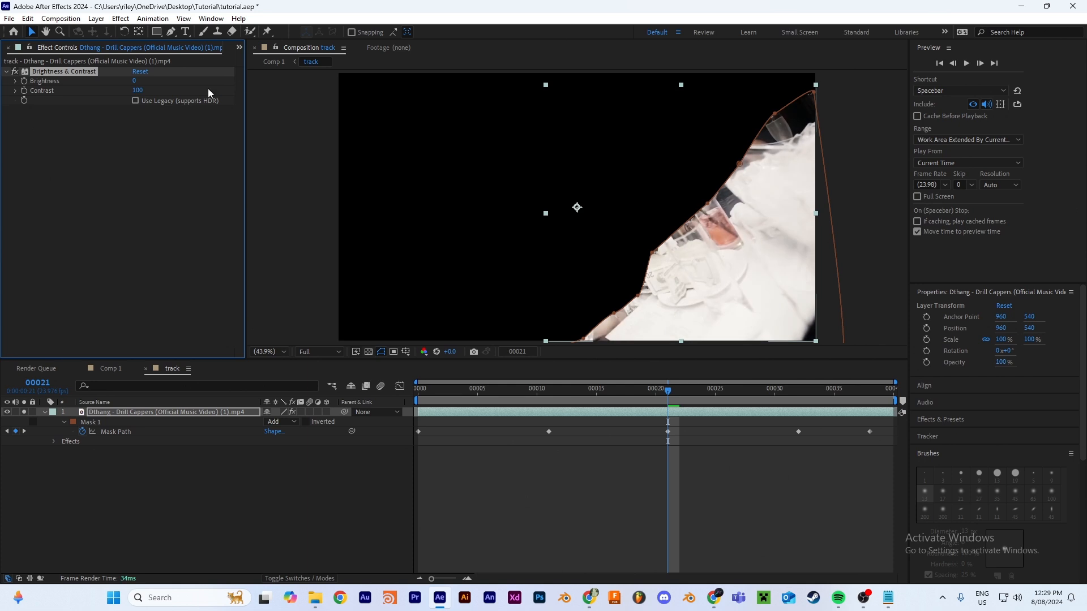
drag(135, 80, 114, 90)
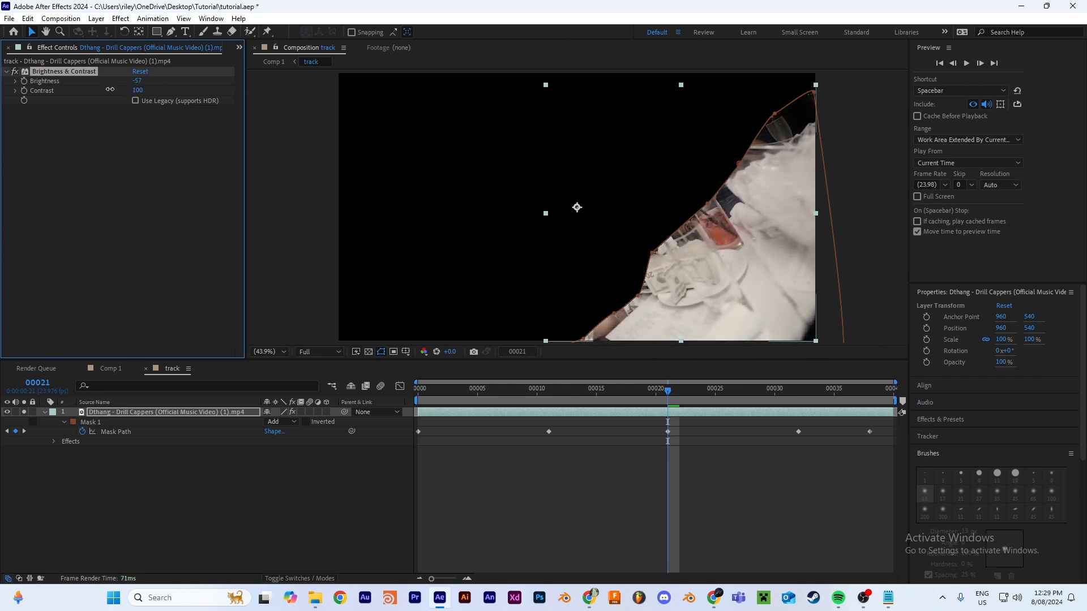
Step: Apply 3D Camera Tracker to the track layer in Comp 1 and enable Detailed Analysis
click(111, 369)
click(545, 410)
key(Home)
key(space)
key(space)
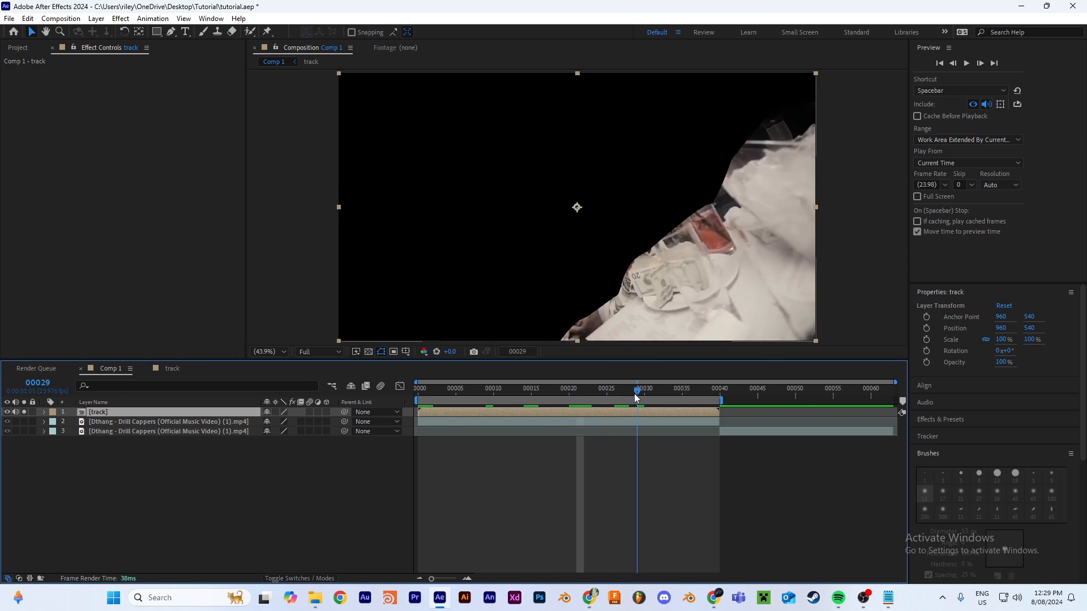
key(ctrl+space)
text(3d)
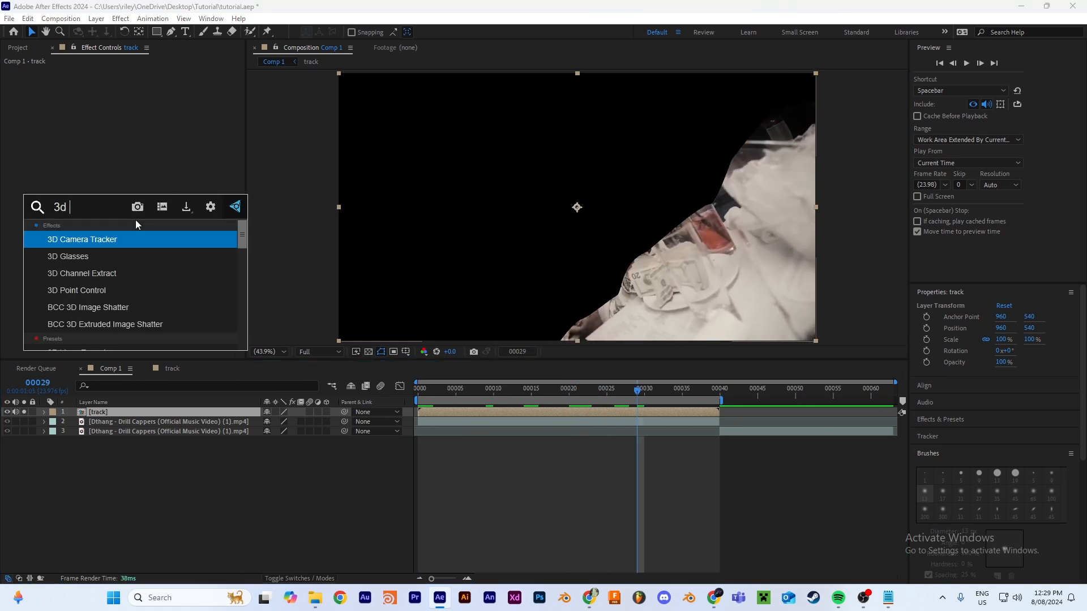
click(94, 241)
click(135, 206)
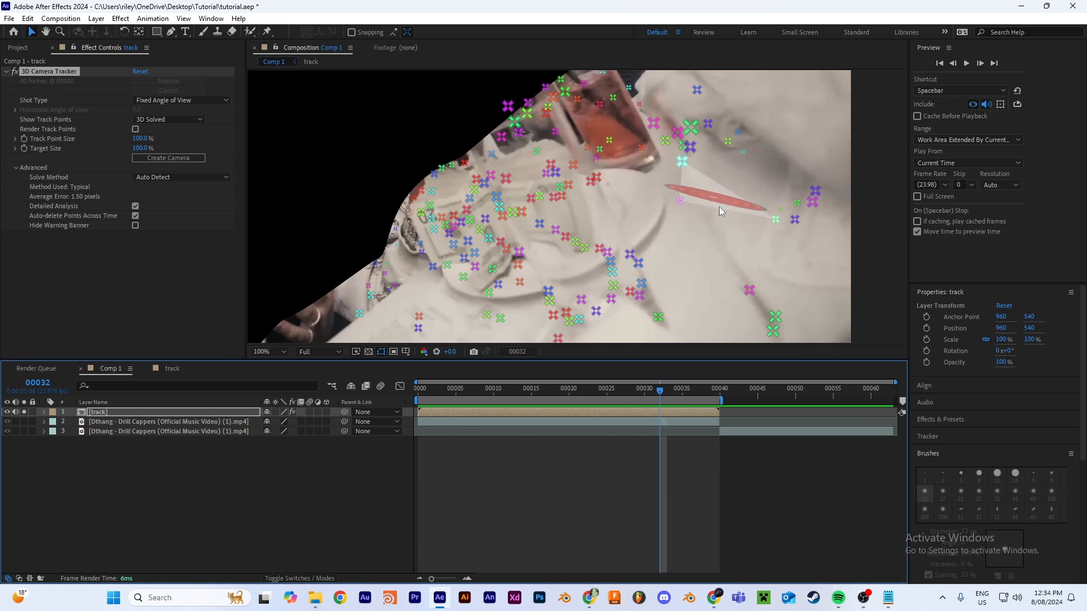
Step: Reselect the 3D Camera Tracker effect to show its track points and check the Show Layer Controls option
click(164, 412)
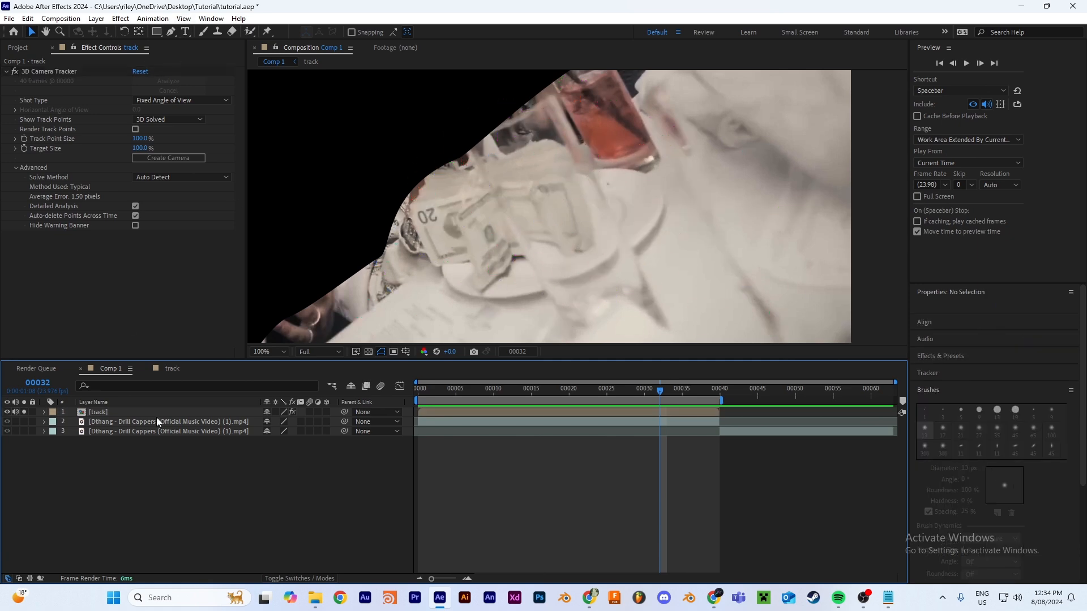
click(21, 72)
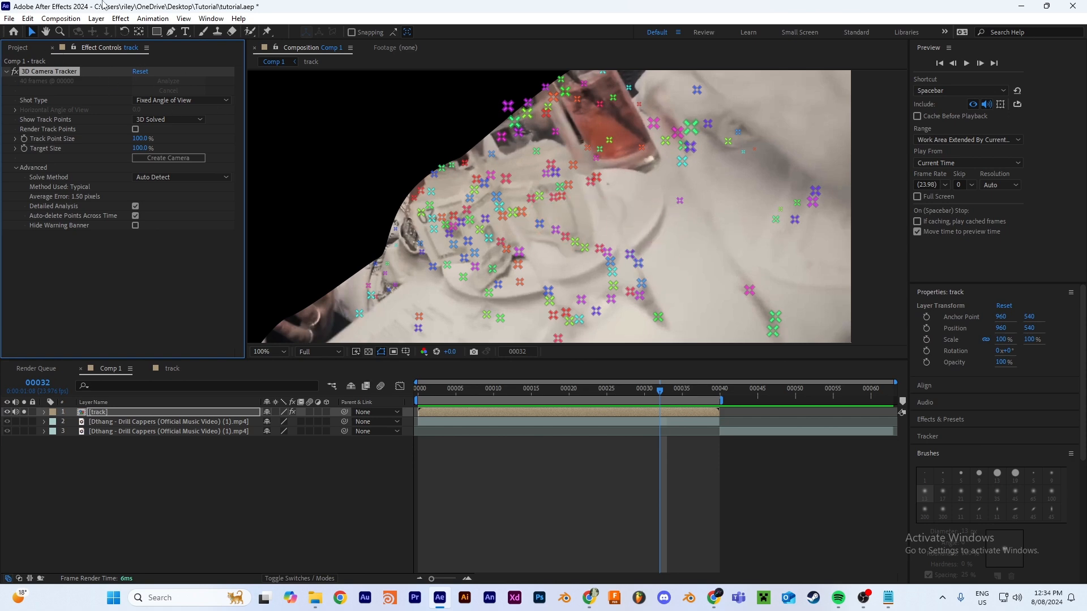
click(183, 19)
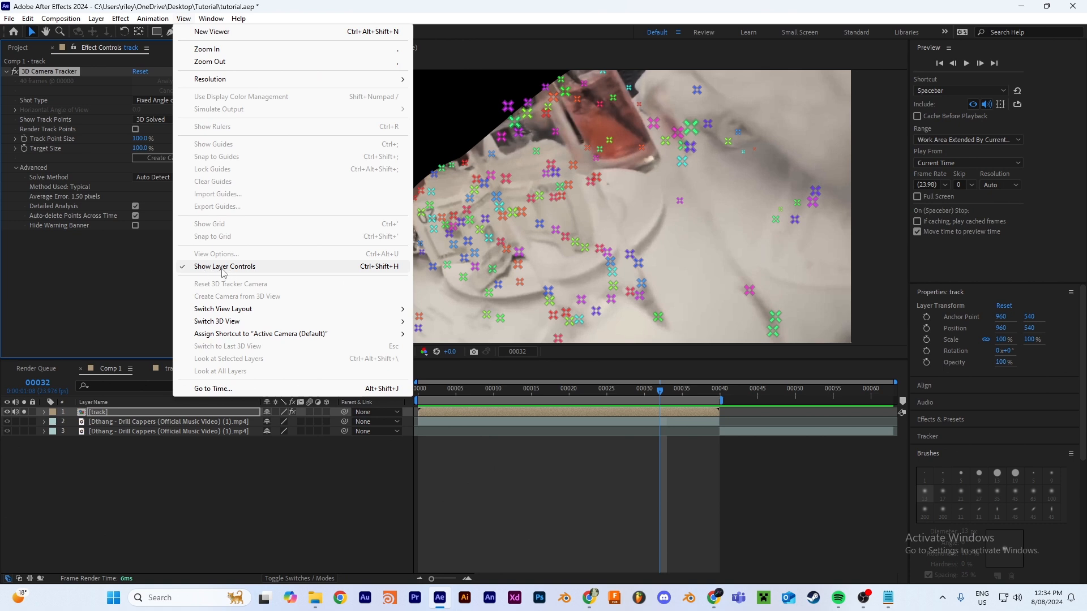
click(586, 225)
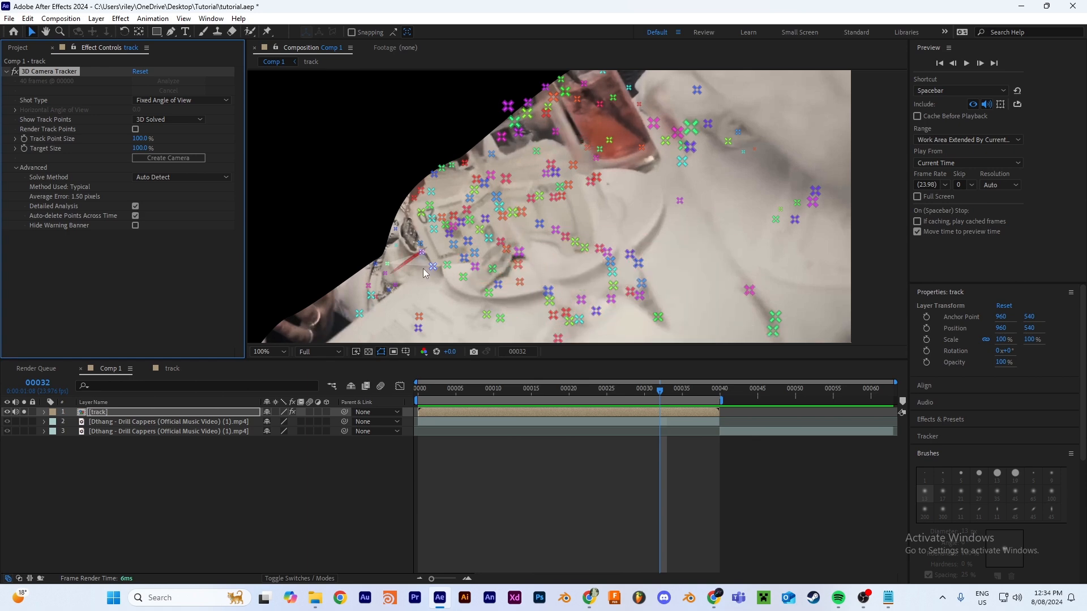
Step: Select three track points near the lower edge of the plate of money to define a flat target on the table
click(492, 270)
shift+click(463, 277)
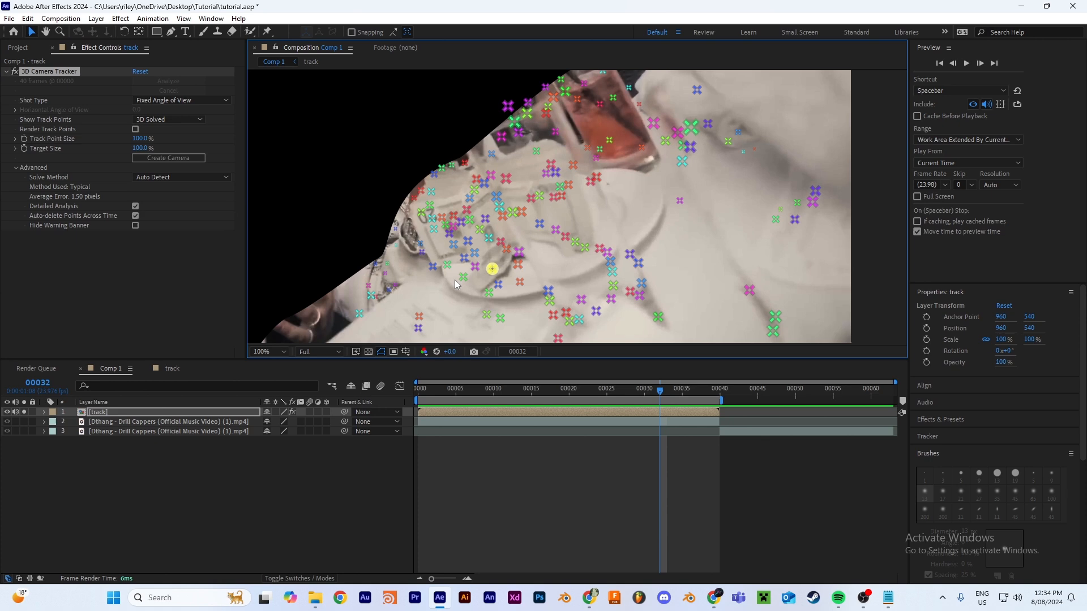
shift+click(489, 293)
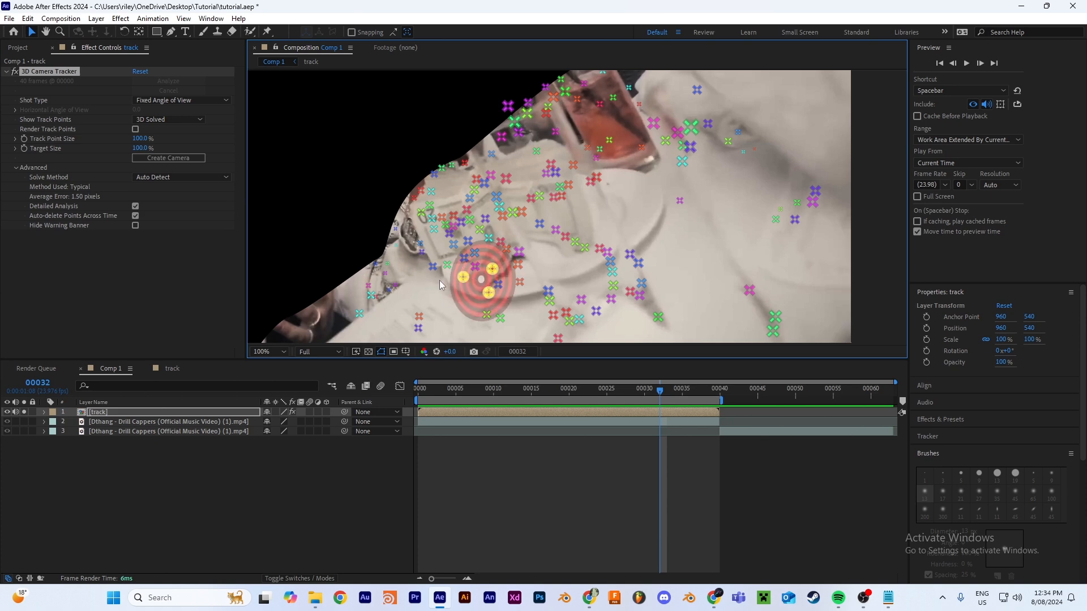
Step: Try including a fourth track point in the target selection near the plate
scroll(511, 233, down, 2)
scroll(543, 238, up, 2)
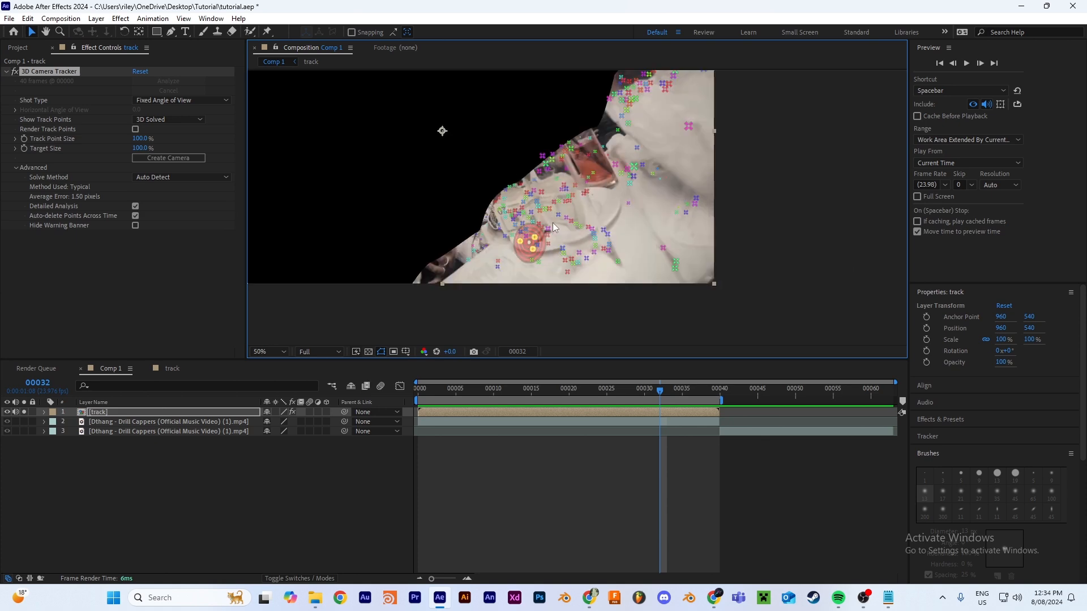
drag(558, 249, 629, 194)
scroll(629, 194, up, 1)
scroll(678, 256, down, 1)
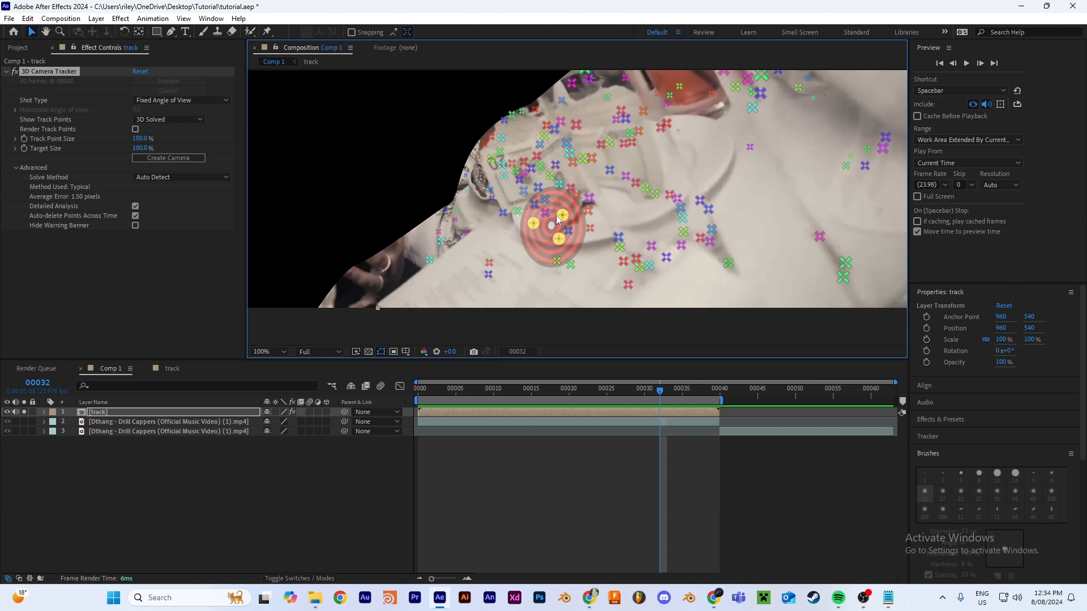
shift+click(569, 231)
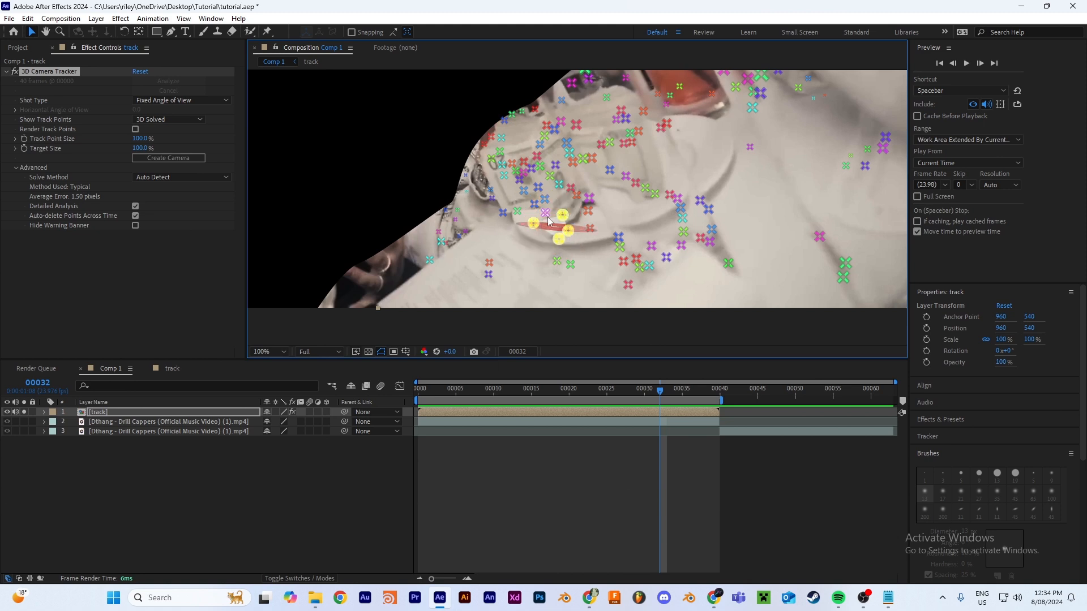
shift+click(568, 230)
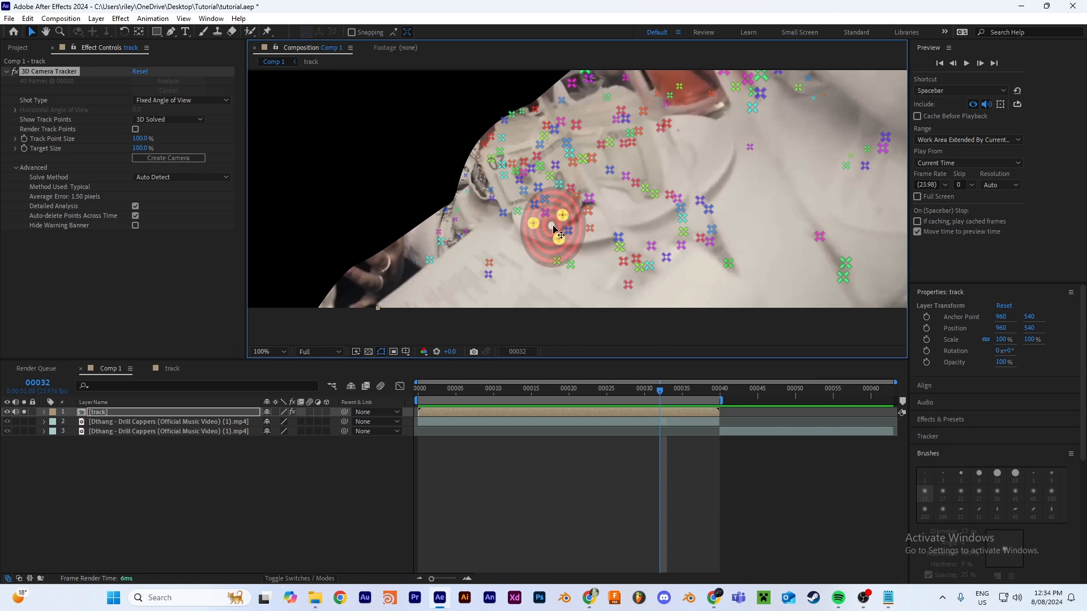
Step: Create a null and camera from the selected track points, and turn off solo for the track and null layers
right_click(553, 229)
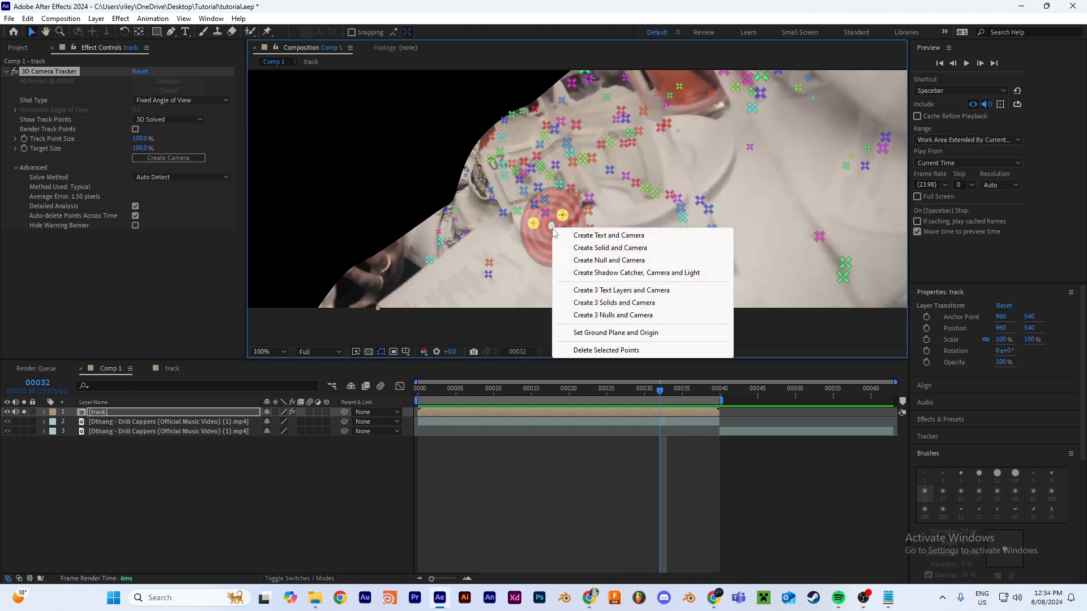
click(651, 261)
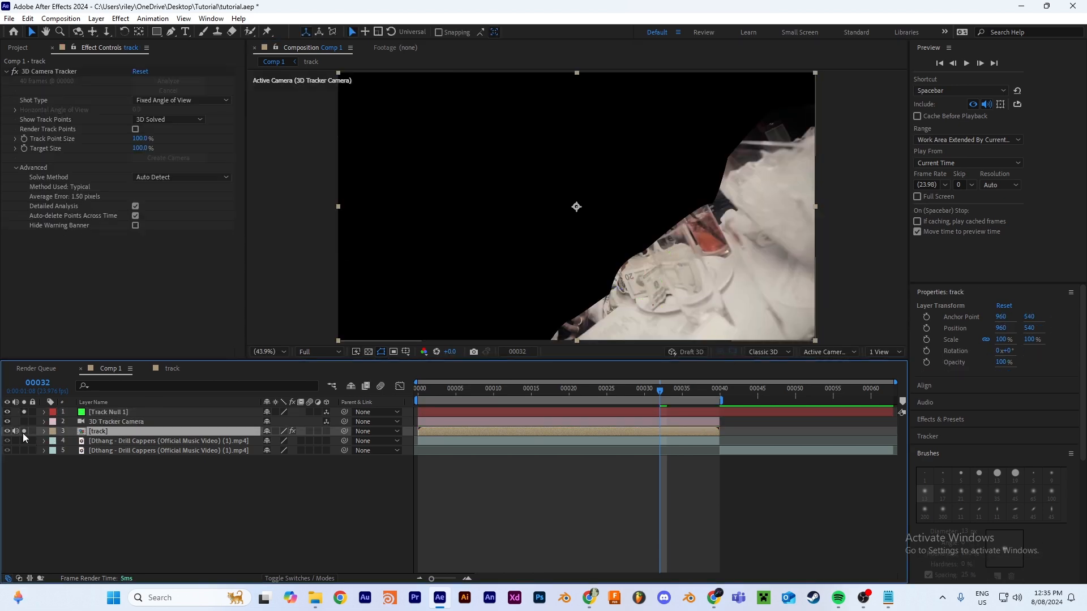
click(24, 432)
click(24, 412)
drag(660, 390, 712, 379)
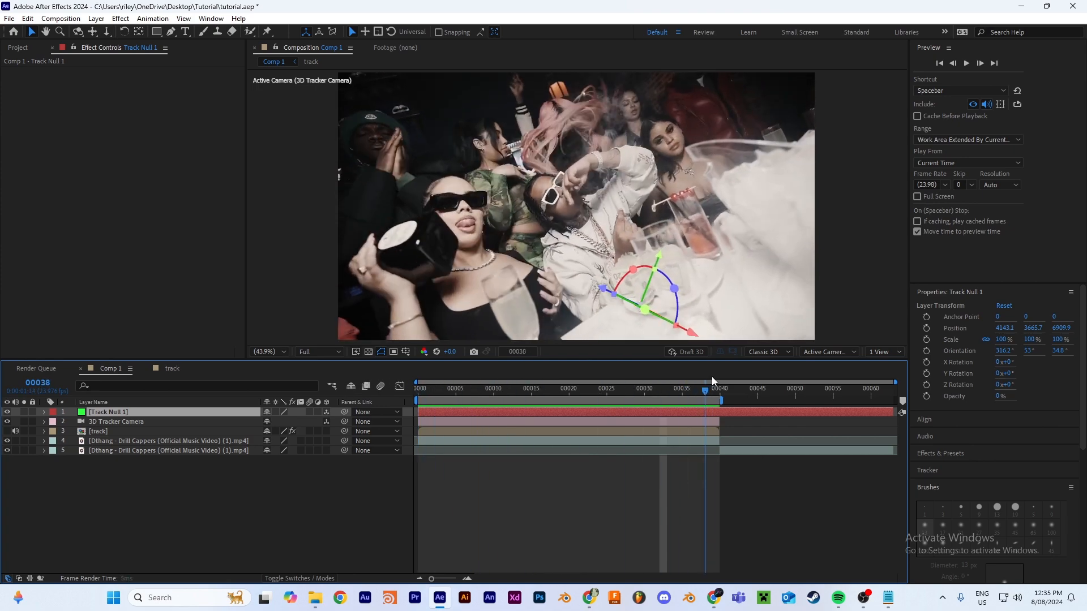
Step: Create a white full-frame solid named "element" above the tracked layers
right_click(550, 505)
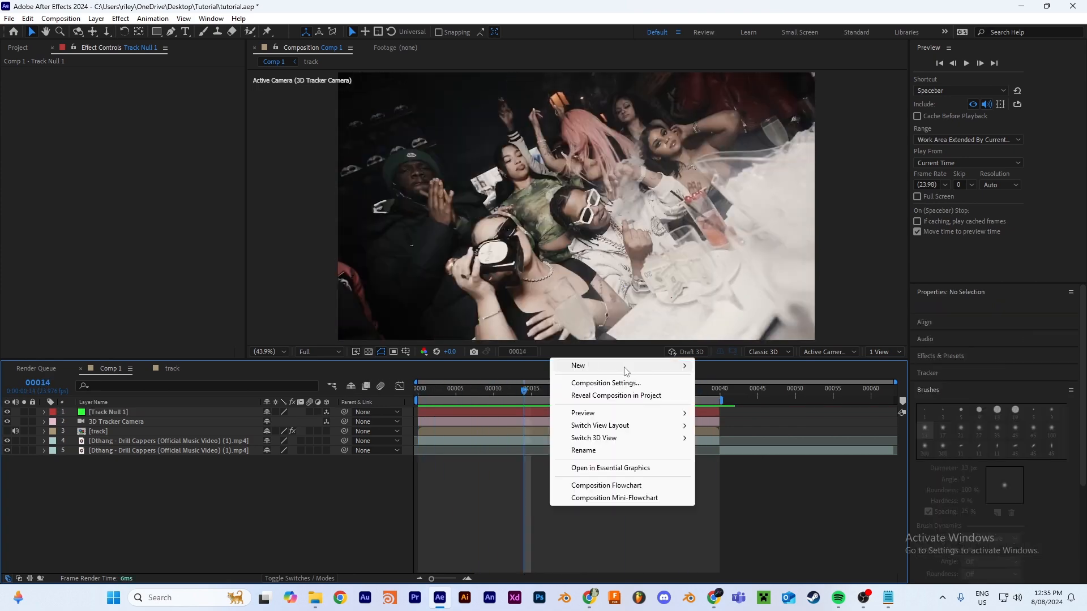
mouse_move(678, 368)
click(723, 395)
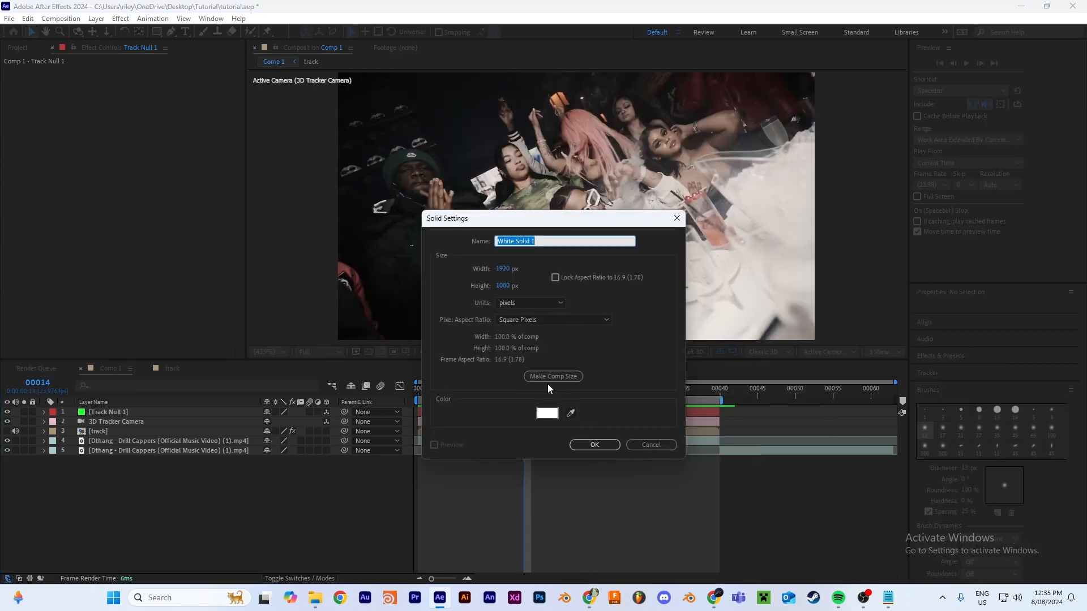
text(element)
key(Return)
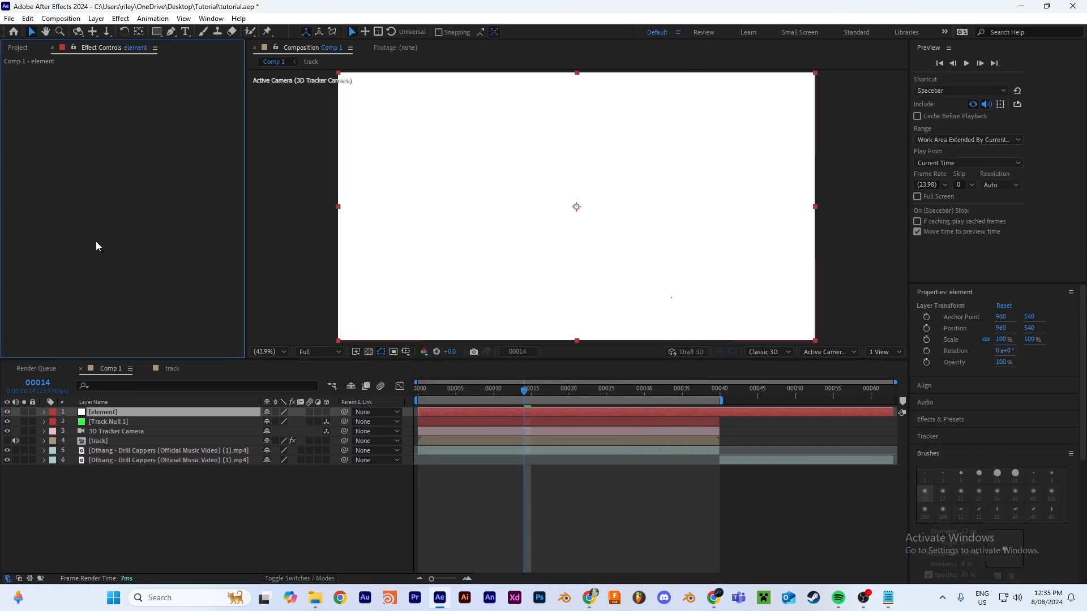
Step: Apply the Element effect to the element solid
key(ctrl+space)
text(elem)
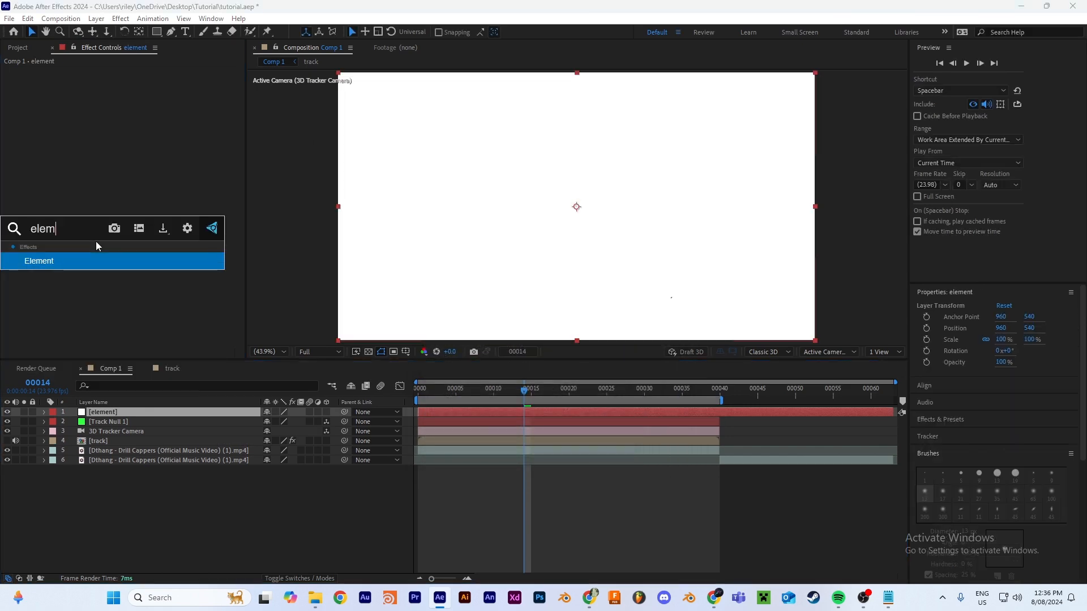
key(Return)
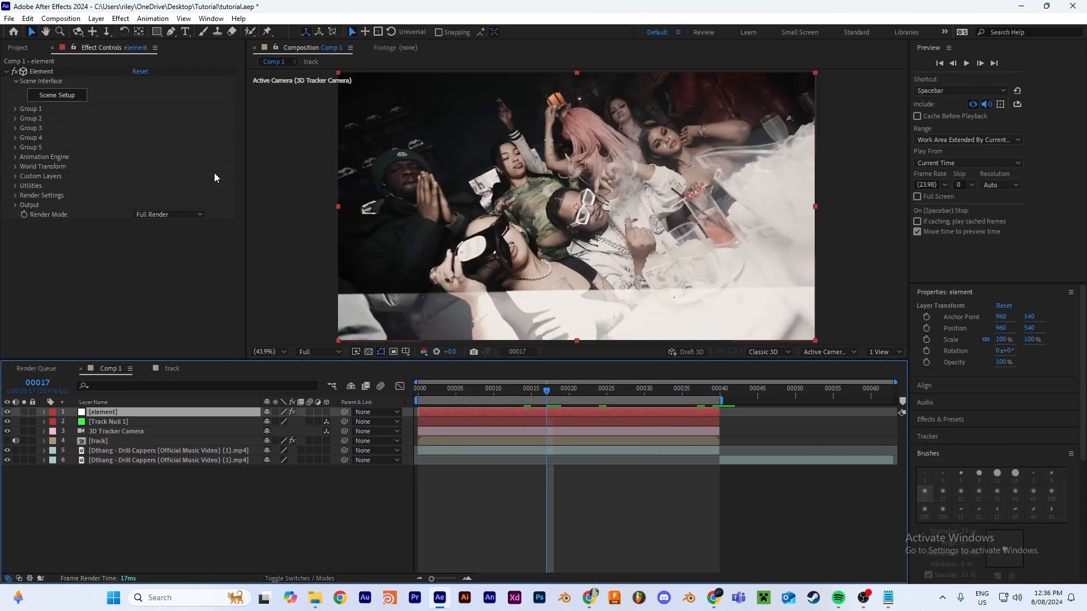
Step: Import RenderCrate-Money_Bundle.obj into the Element scene setup and normalize the model's size
click(62, 99)
click(17, 21)
mouse_move(25, 39)
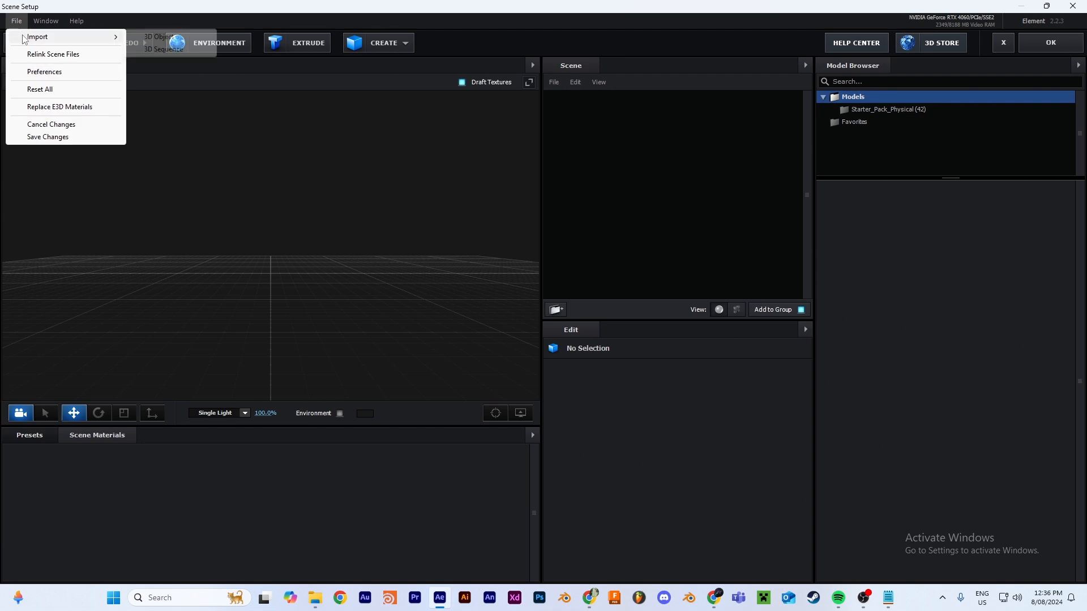
click(159, 37)
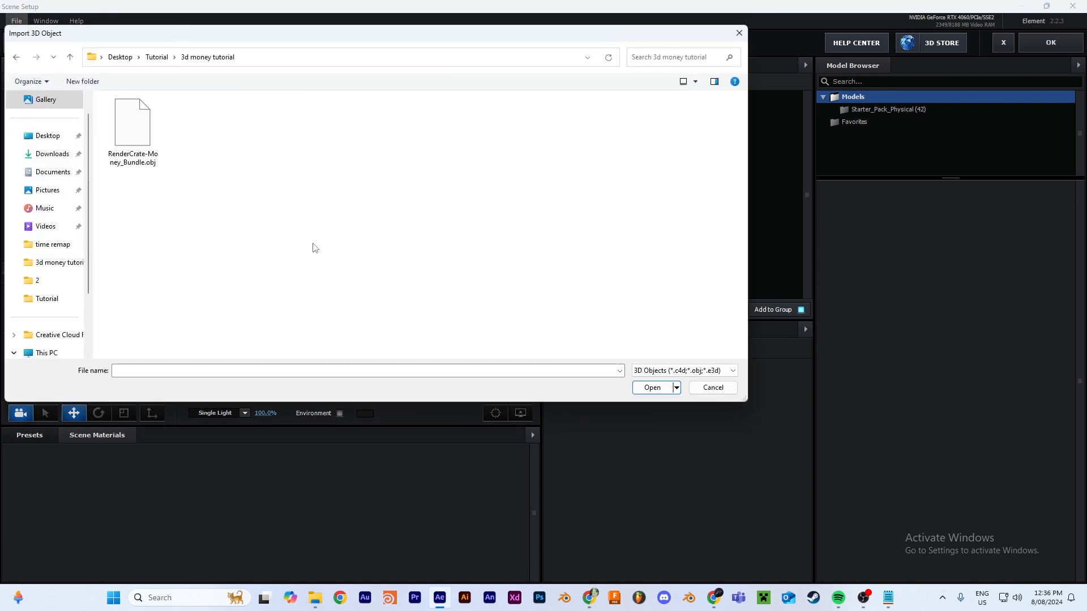
double_click(153, 132)
click(622, 407)
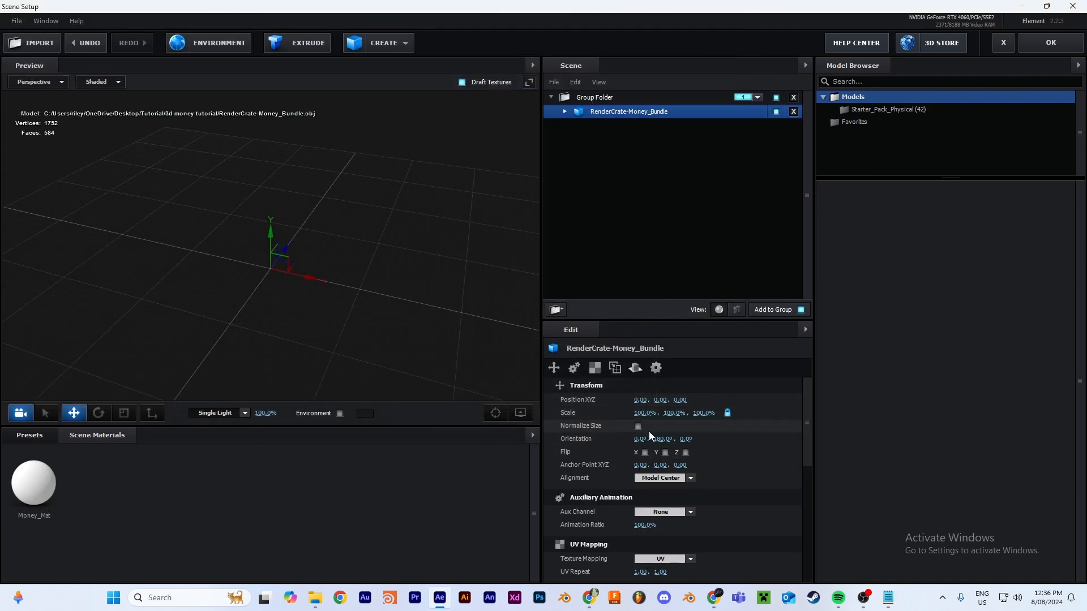
click(638, 427)
drag(464, 337, 392, 315)
Step: Load Money_Hundred_BaseColort as the diffuse texture of the bundle's Money_Mat material and accept the scene setup
click(567, 113)
click(610, 127)
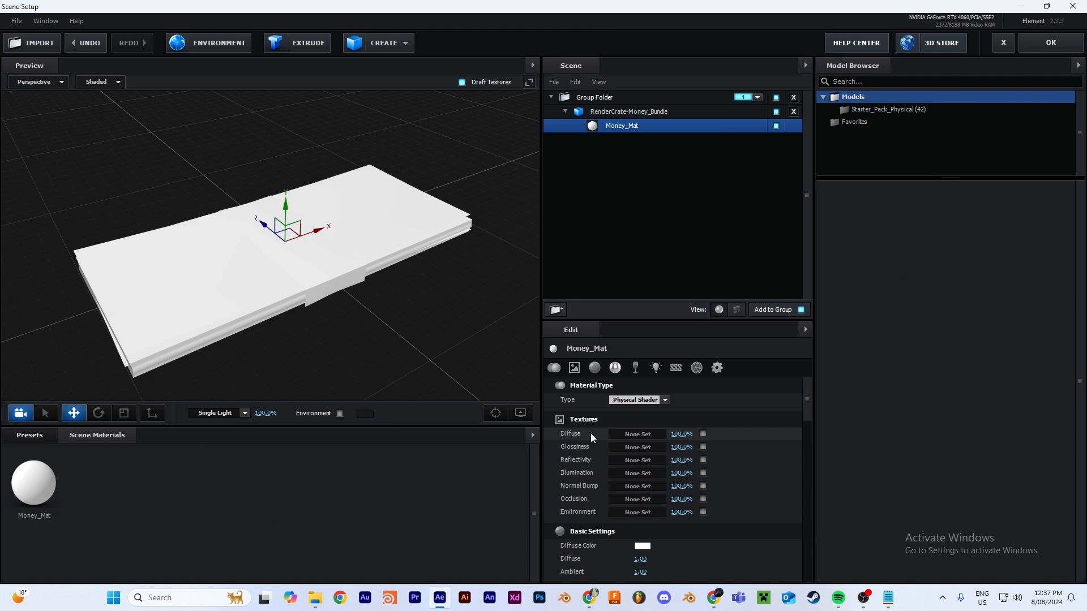
click(637, 436)
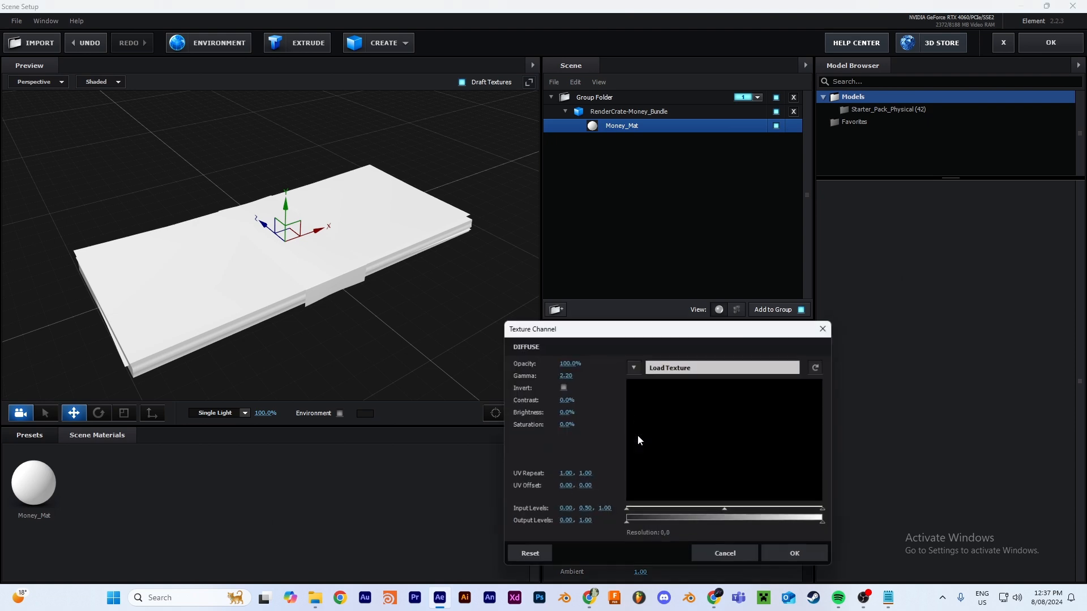
click(634, 366)
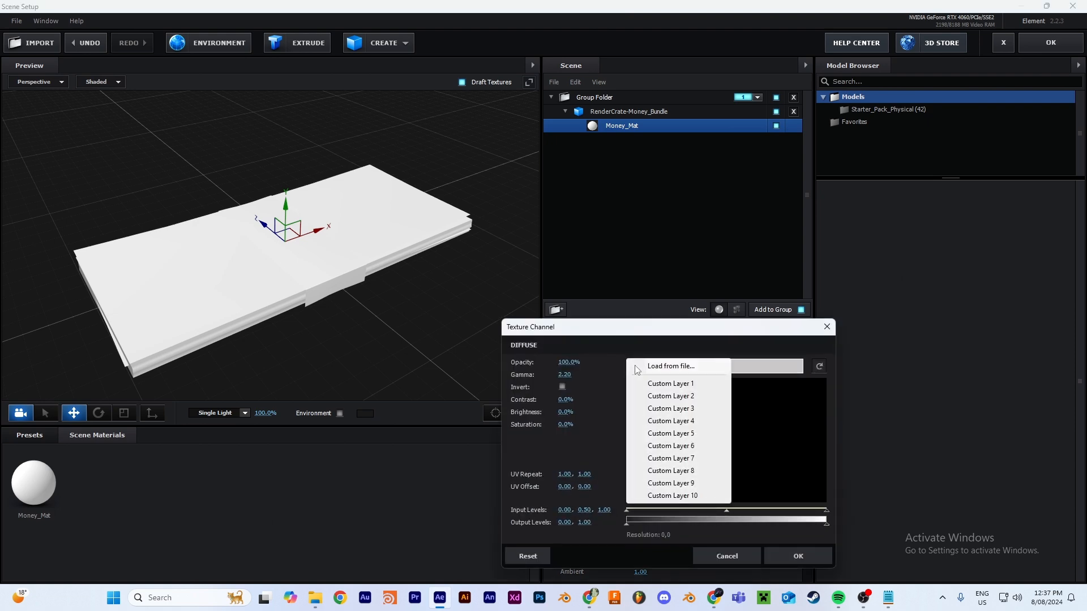
click(665, 367)
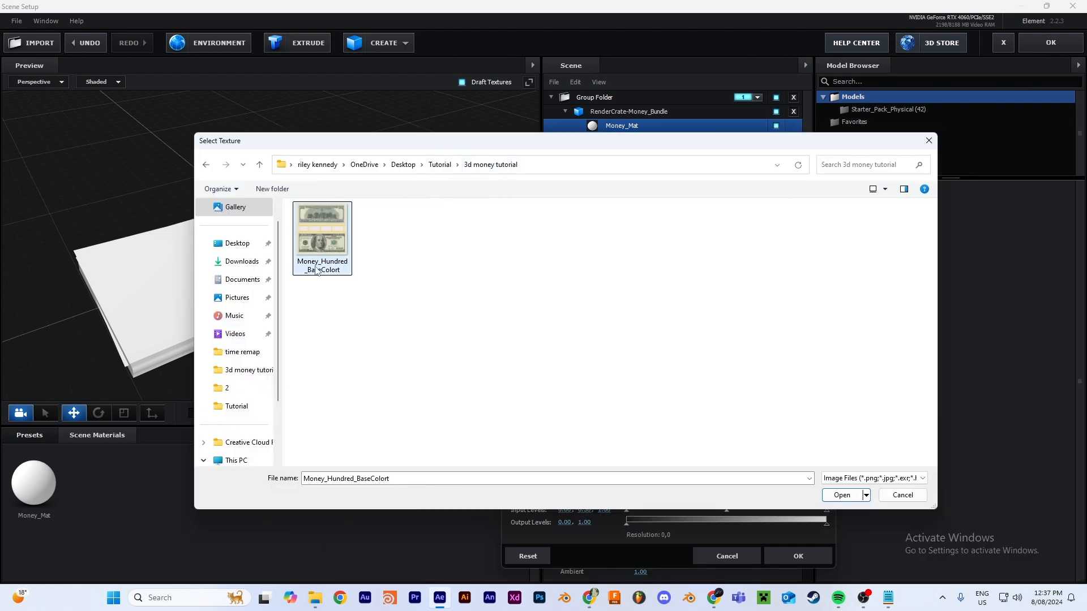
click(848, 496)
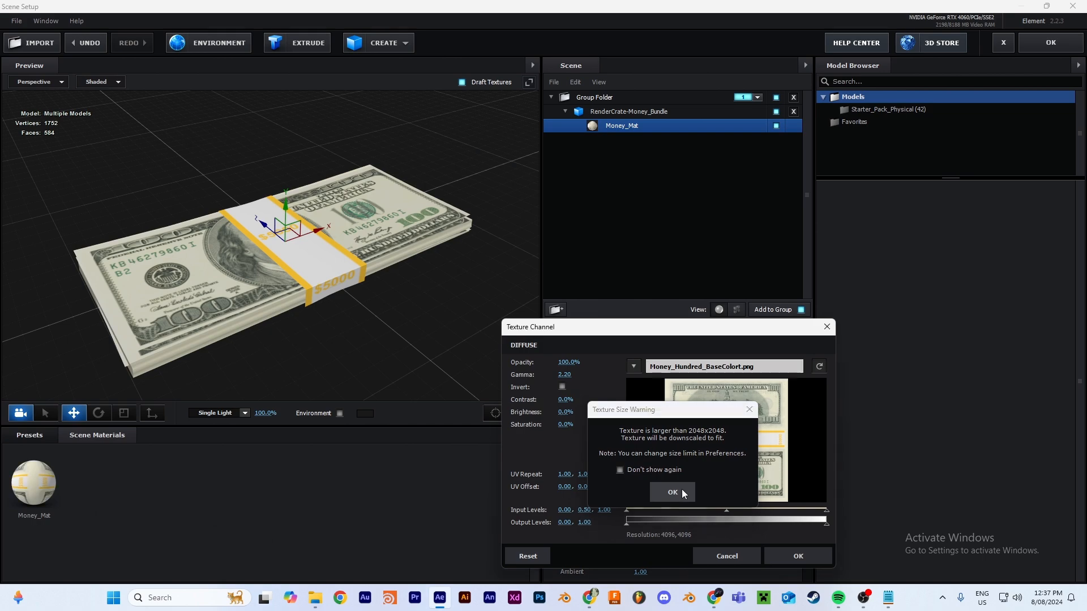
click(672, 493)
click(783, 555)
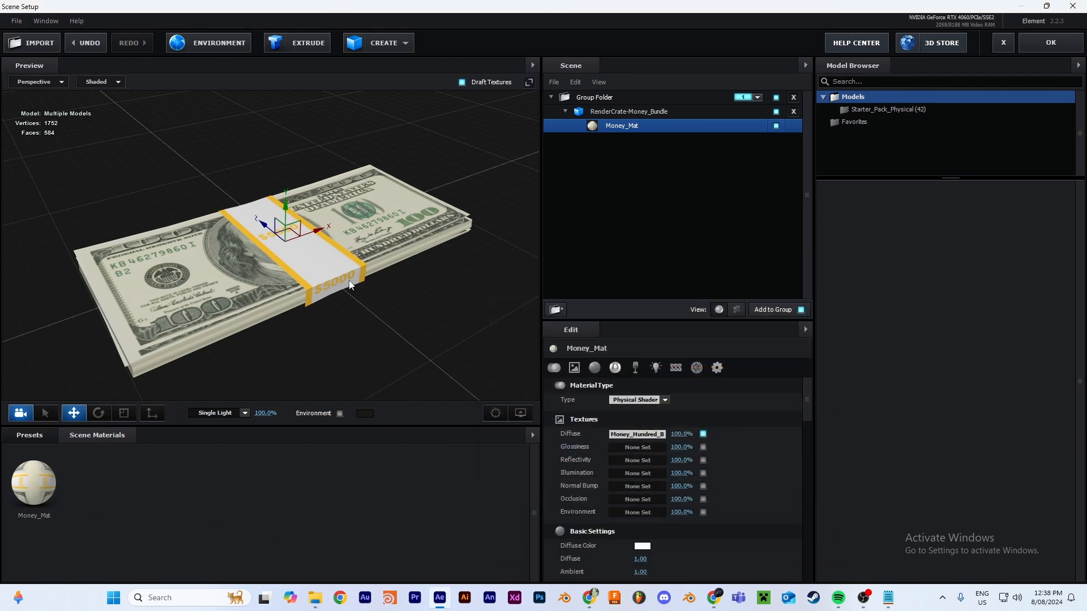
click(1069, 43)
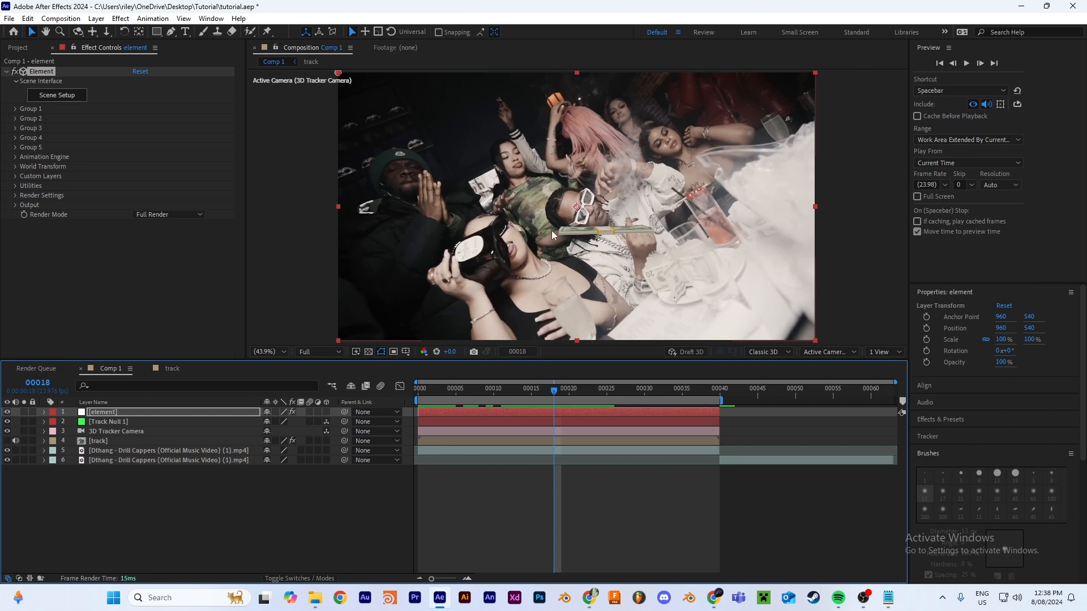
Step: Copy Track Null 1's position into Element's Group 1 Particle Replicator as XY 4143.1, 3665.7 and Z 6909.9
click(118, 424)
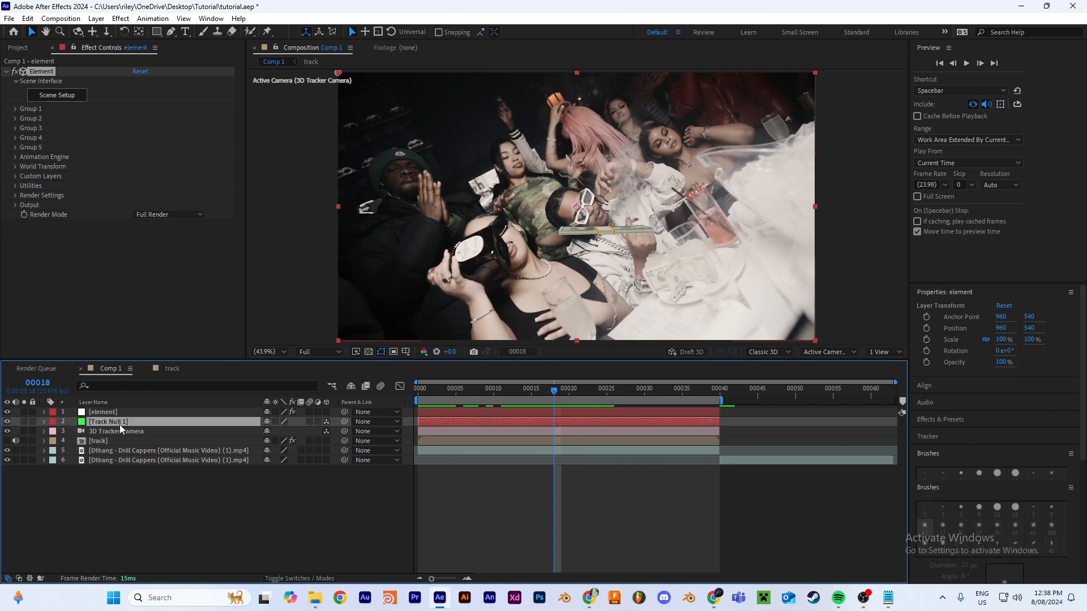
key(p)
click(123, 413)
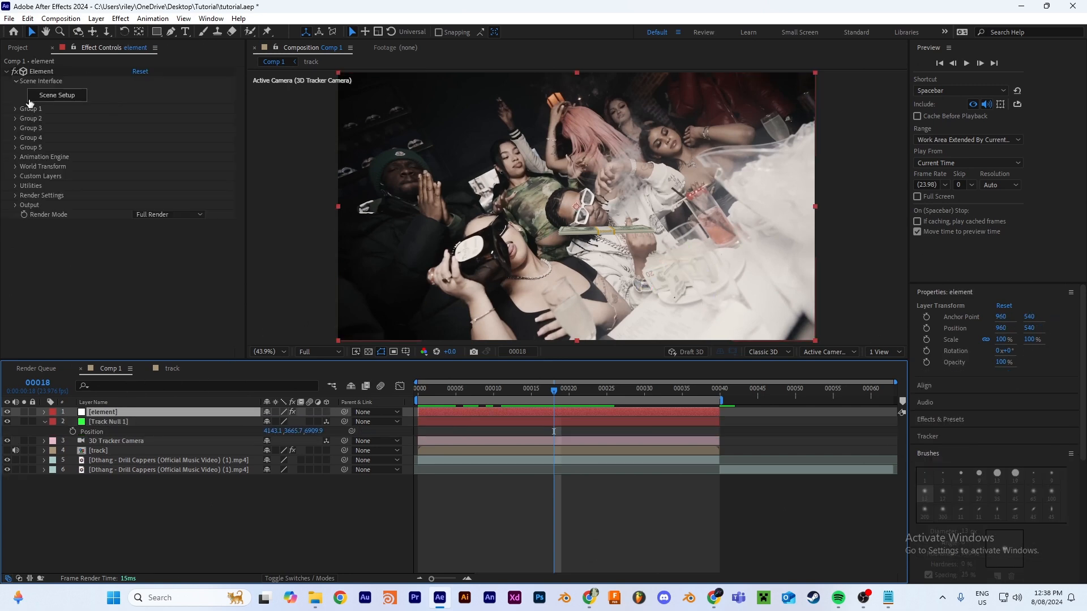
click(37, 72)
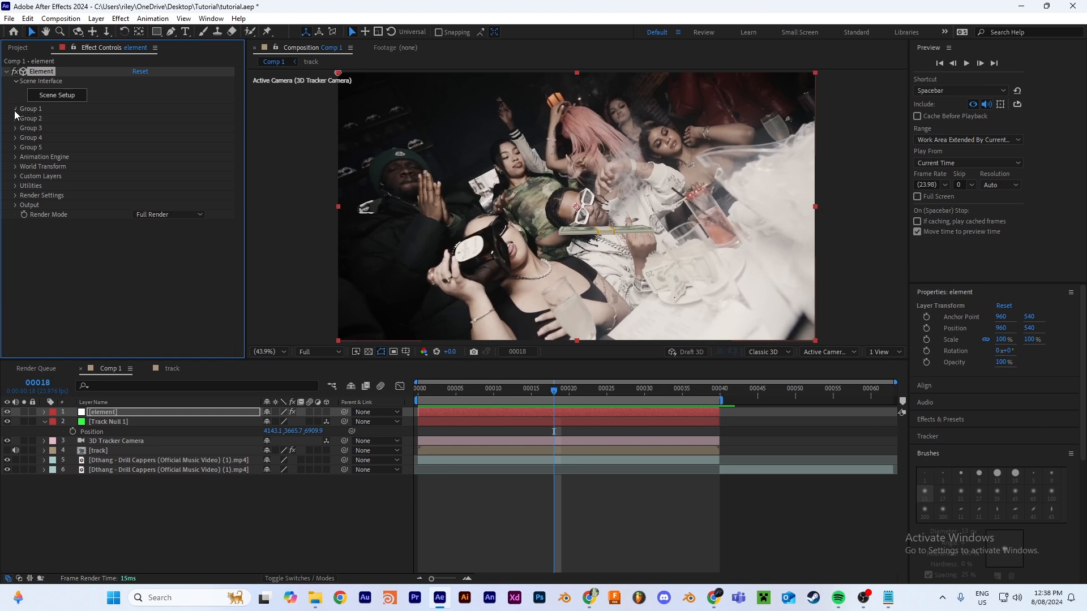
click(16, 109)
click(25, 129)
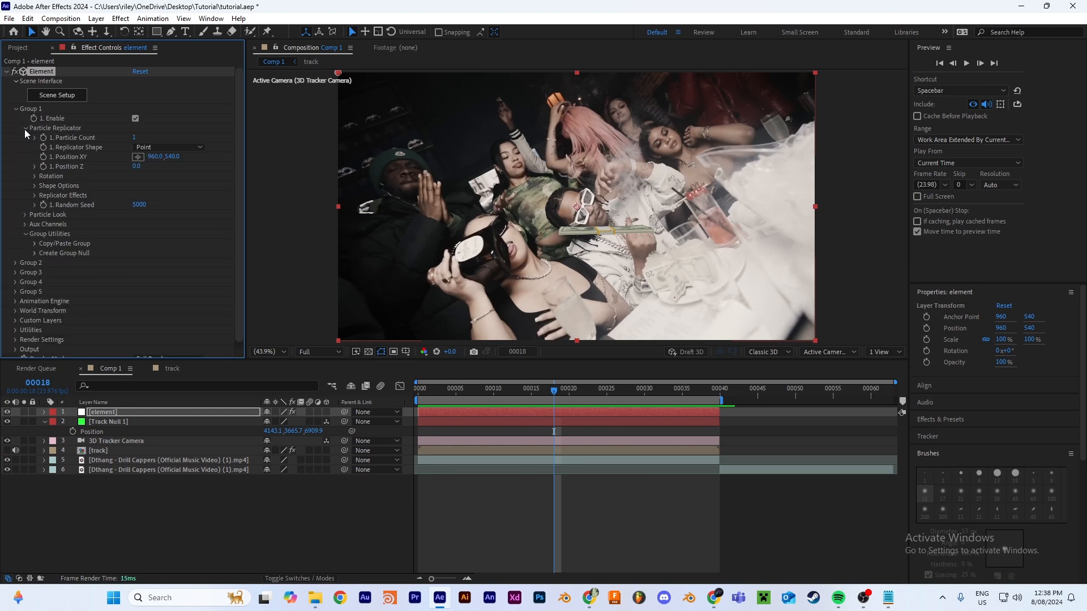
click(268, 431)
key(ctrl+c)
click(151, 157)
key(ctrl+v)
key(Return)
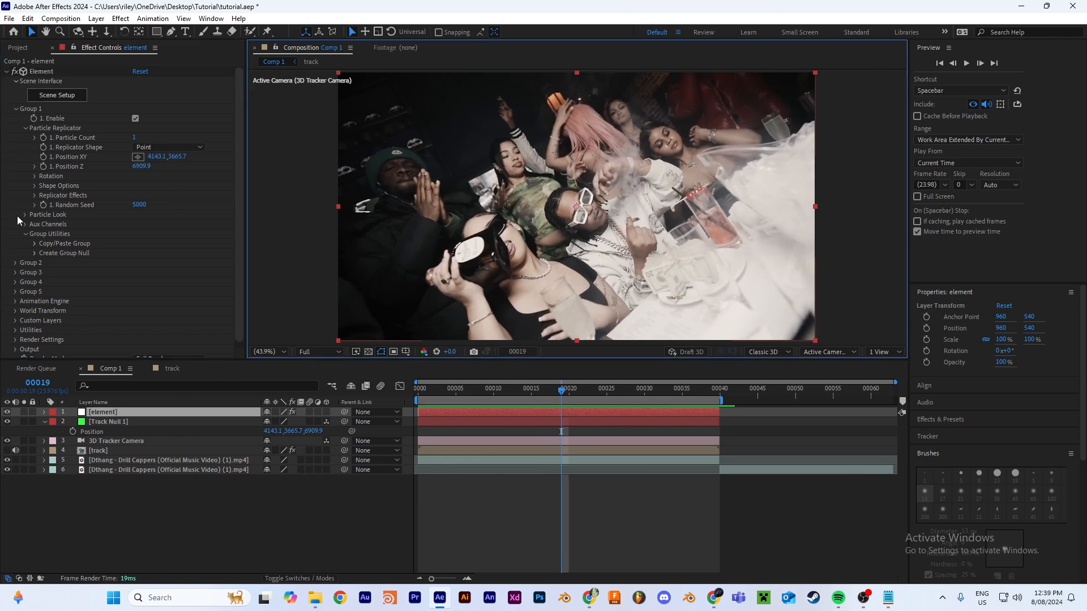
Step: Set Group 1's particle size to 50 in the Particle Look settings
click(25, 215)
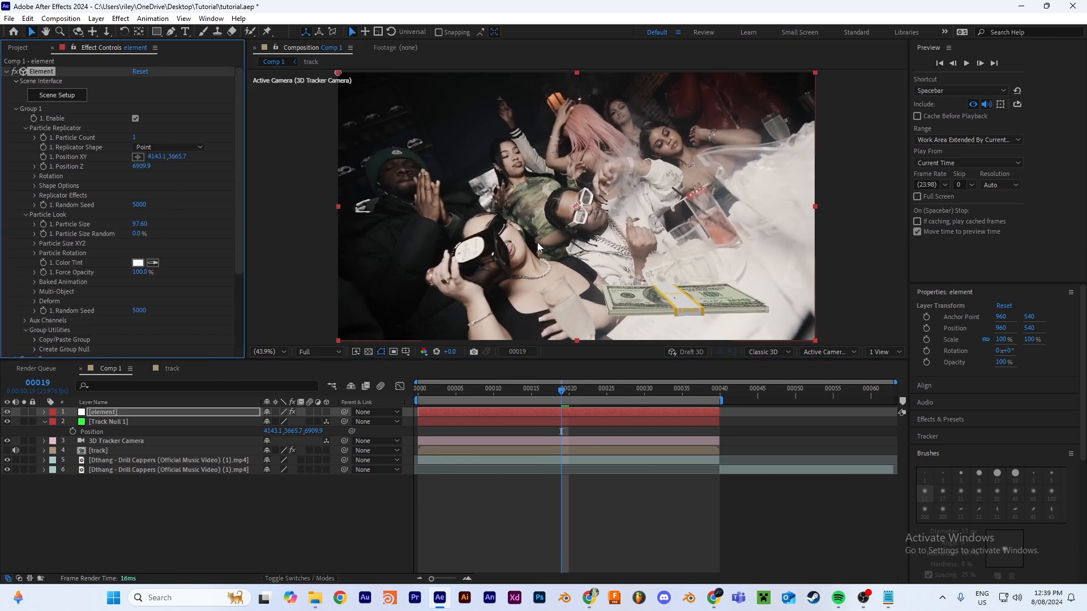
click(138, 225)
text(50)
key(Return)
key(Page_Down)
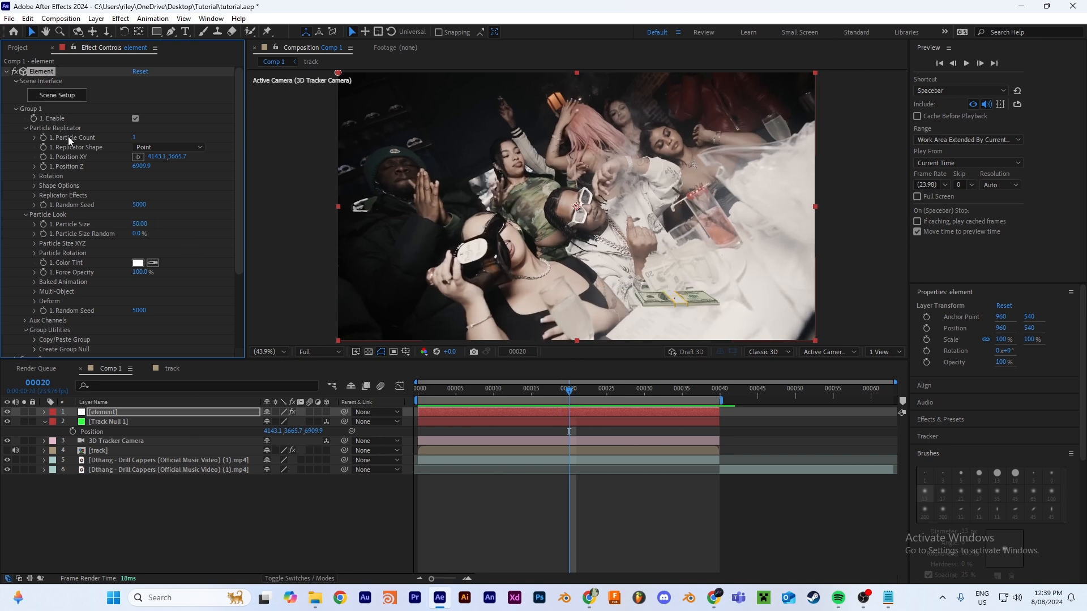
Step: Replicate the money bundle to 16 particles and scatter them 600 in X and 300 in Y
click(133, 138)
click(34, 196)
click(44, 205)
click(137, 215)
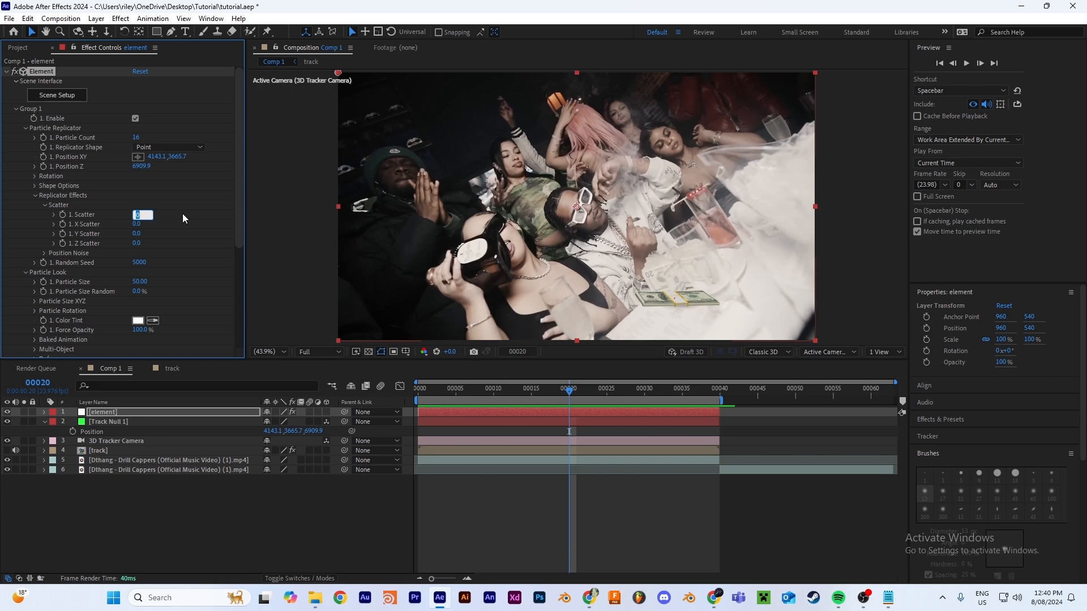
click(136, 225)
text(600)
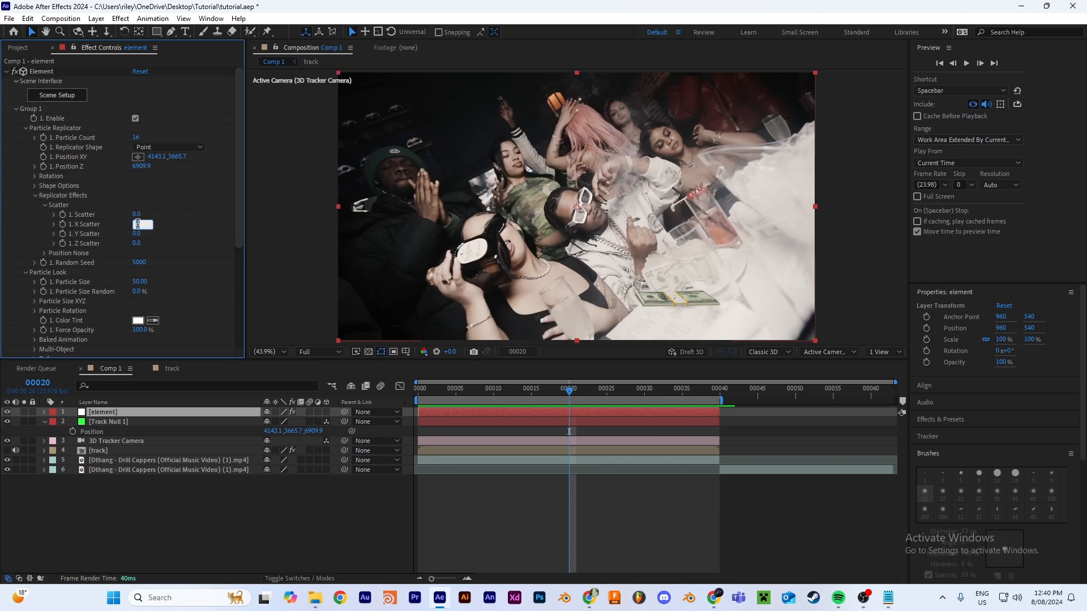
click(138, 234)
text(300)
key(Return)
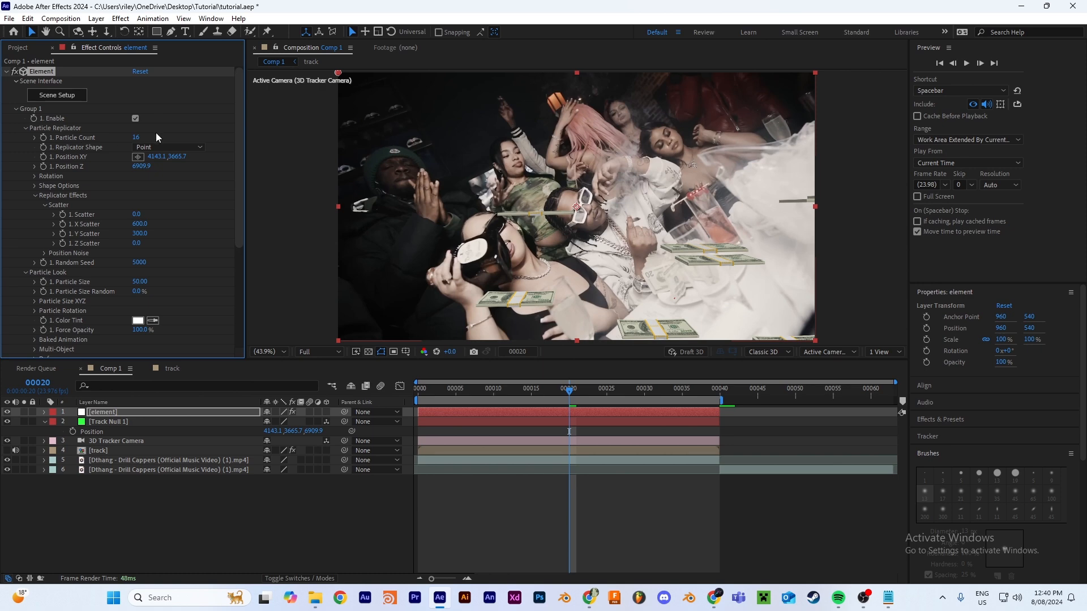
Step: Try a different particle count, undo it, and set Group 1's Z Scatter to 1000
drag(140, 140, 150, 145)
key(ctrl+z)
click(135, 244)
key(Return)
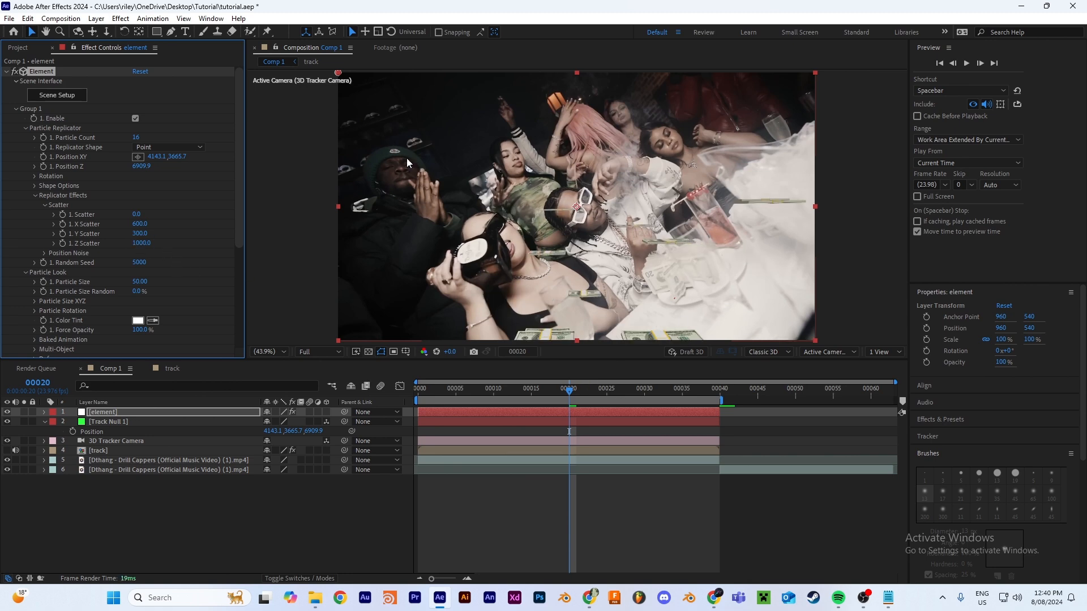
Step: Move the particle group to about XY 1336.1, -566.3 and raise its particle count to 29
drag(160, 156, 85, 166)
drag(516, 392, 616, 403)
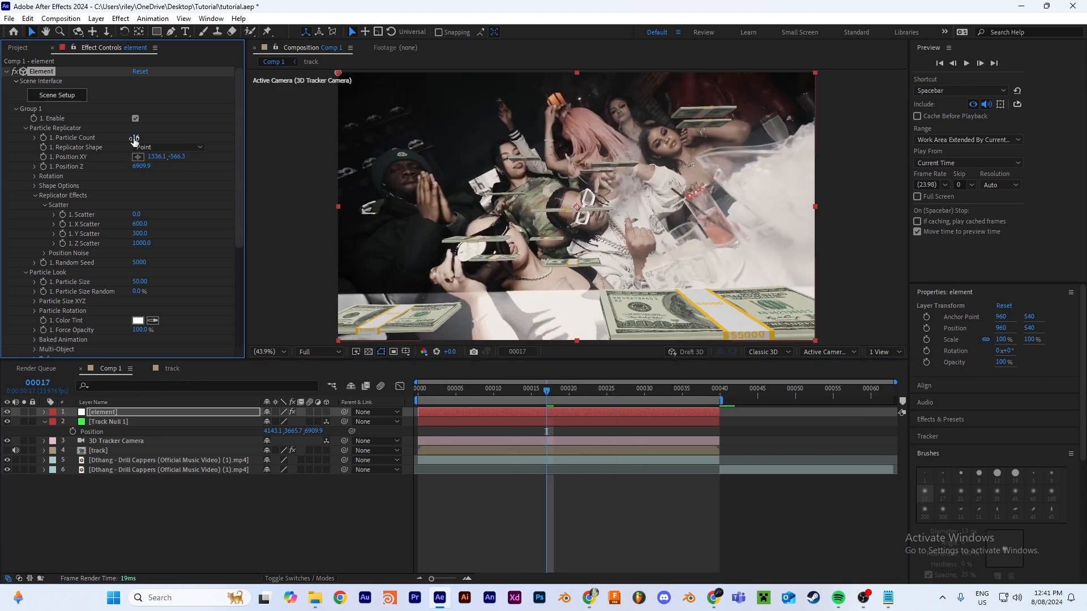
drag(135, 140, 144, 145)
Step: Set Group 1's Rotation Random to 257° under Particle Rotation and preview the tumbling money bundles
scroll(144, 161, down, 3)
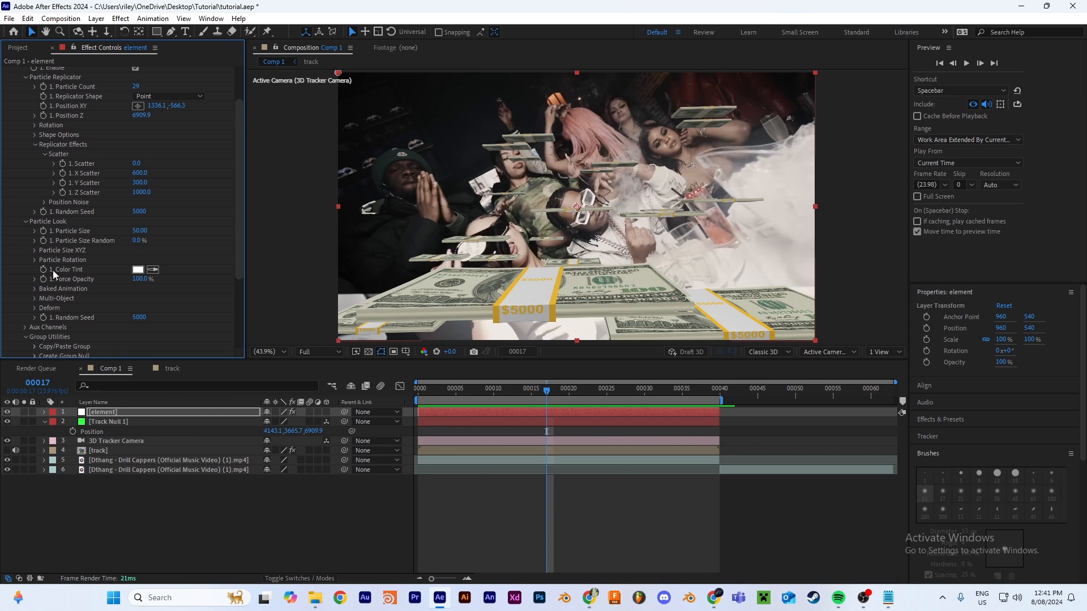
click(34, 261)
scroll(33, 261, down, 1)
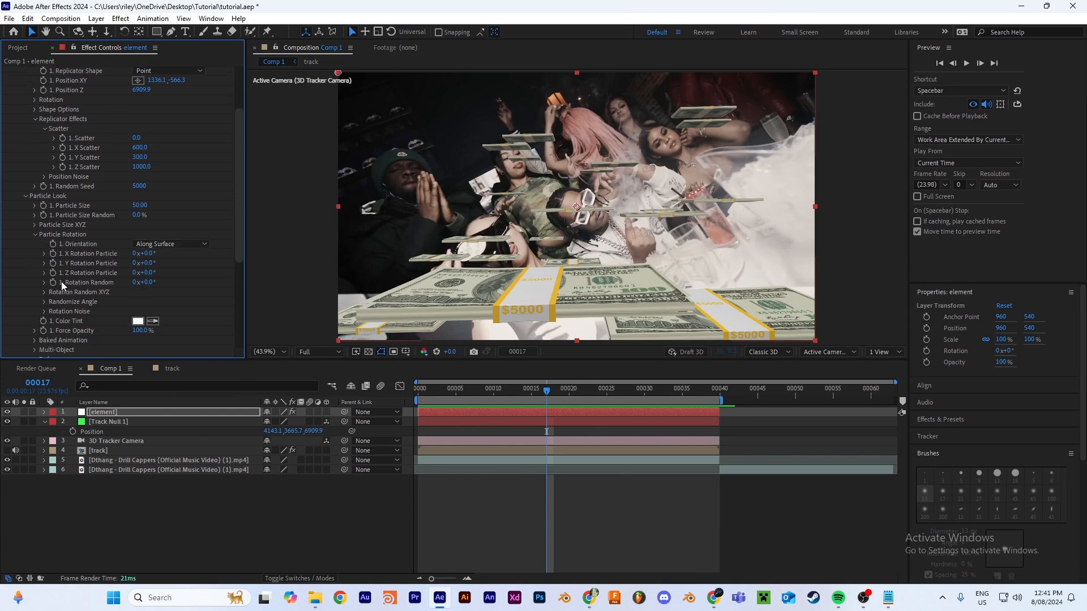
drag(150, 283, 293, 282)
key(space)
Step: Set the Physical Environment override layer to layer 6, the Drill Cappers music video, in Element's render settings
scroll(92, 139, up, 3)
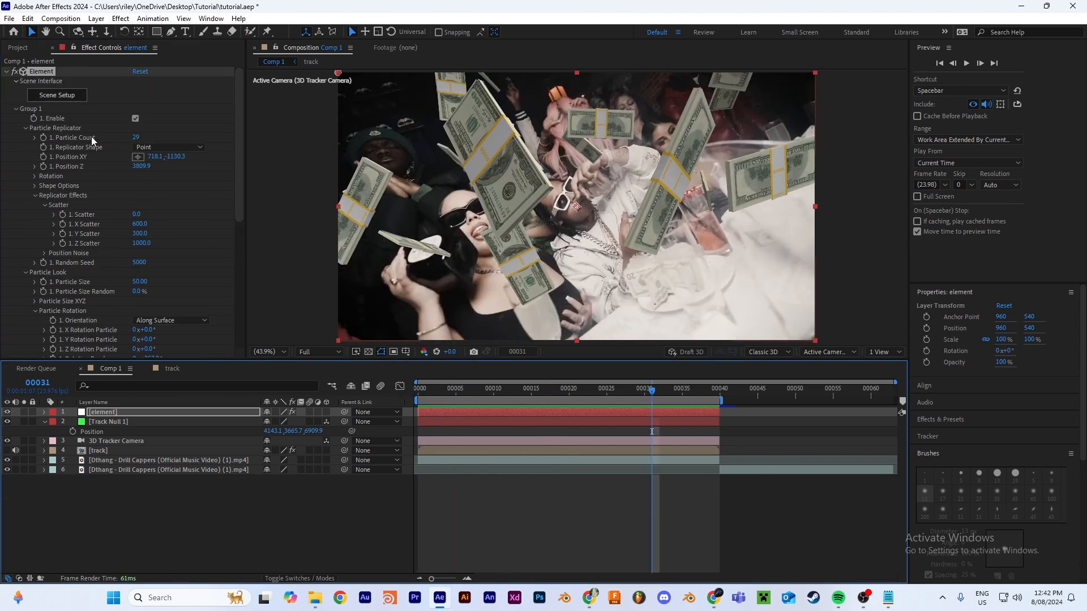
scroll(82, 199, down, 8)
scroll(79, 204, down, 1)
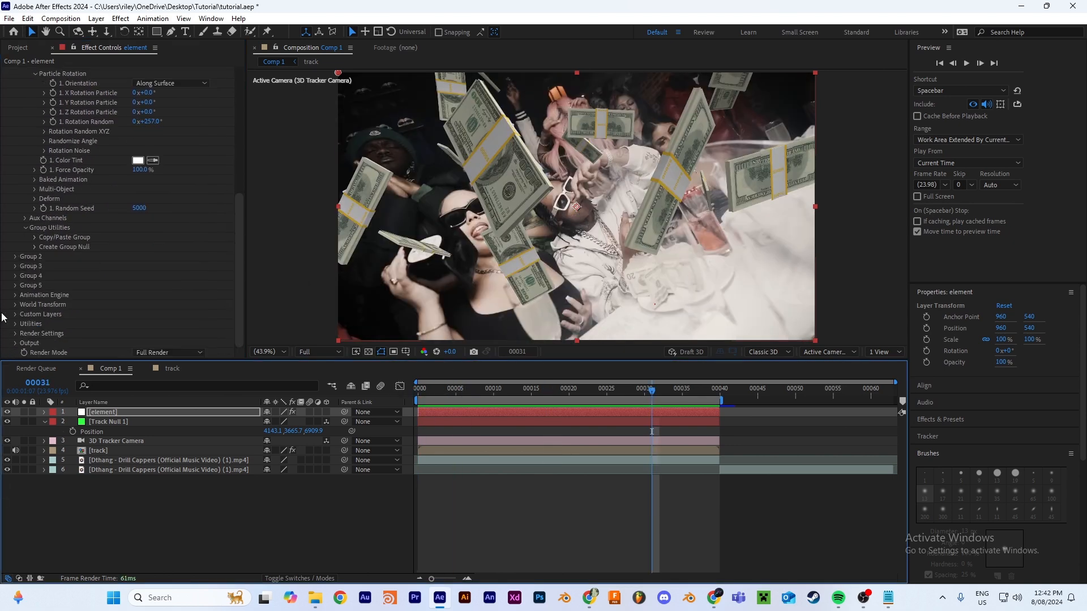
click(15, 334)
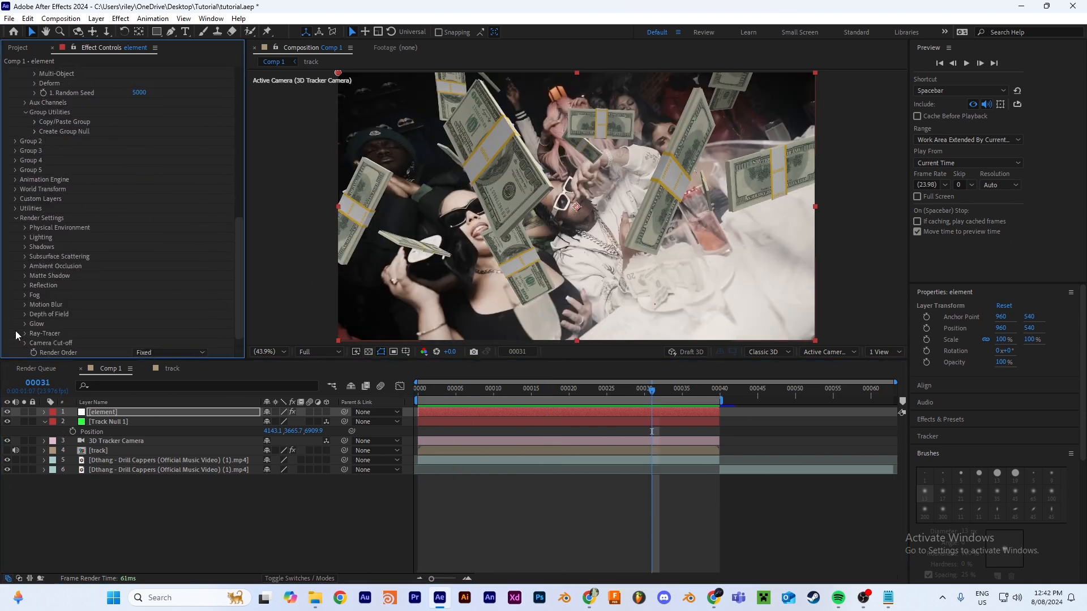
click(25, 228)
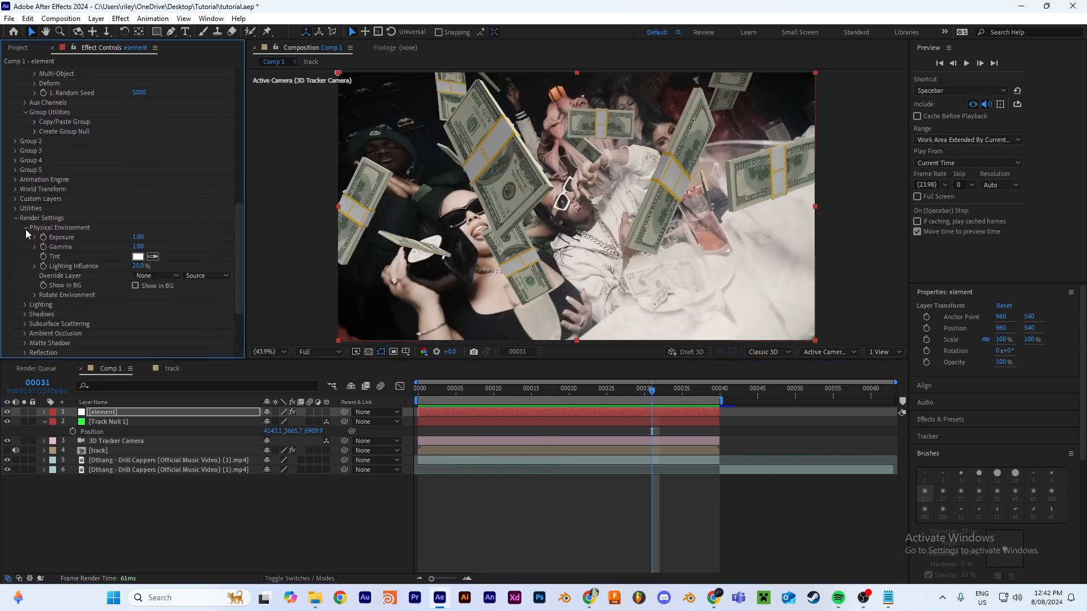
click(154, 276)
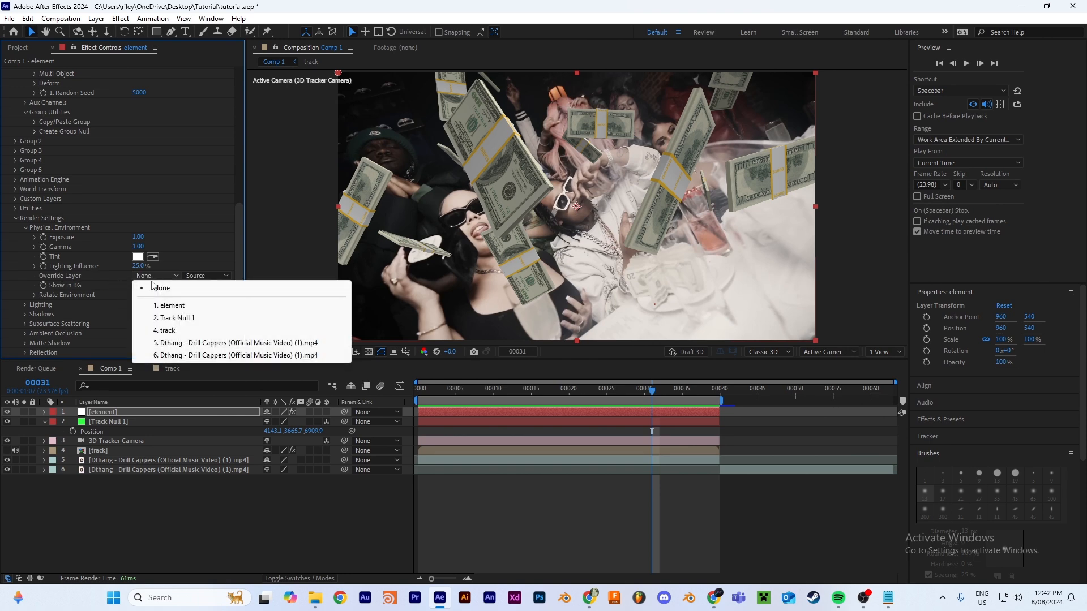
click(230, 355)
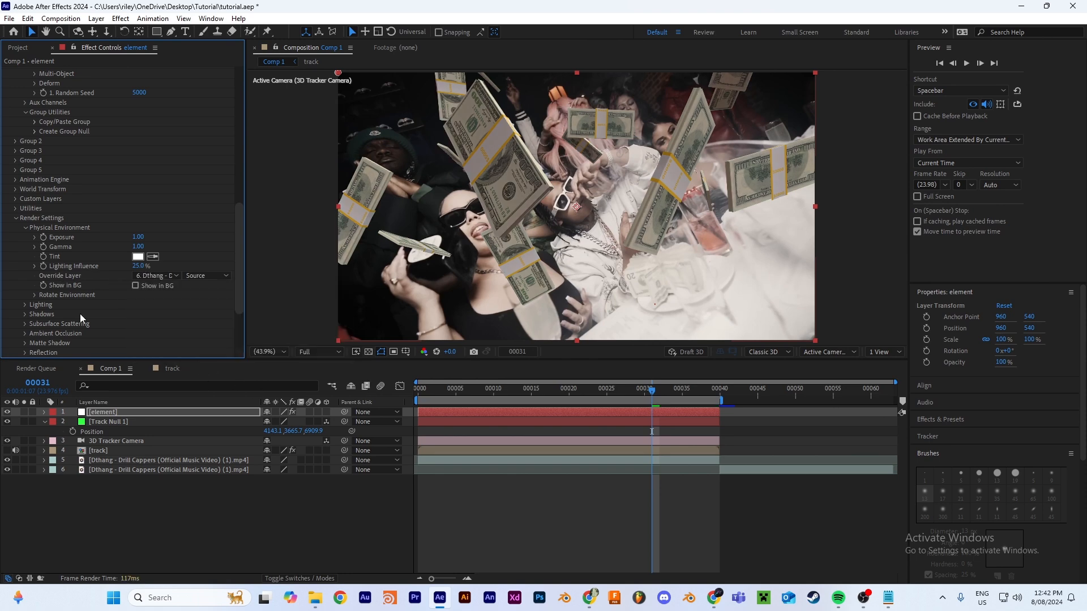
Step: Enable ambient occlusion in SSAO mode, raise the SSAO Intensity, and check the bundles at another frame
click(25, 333)
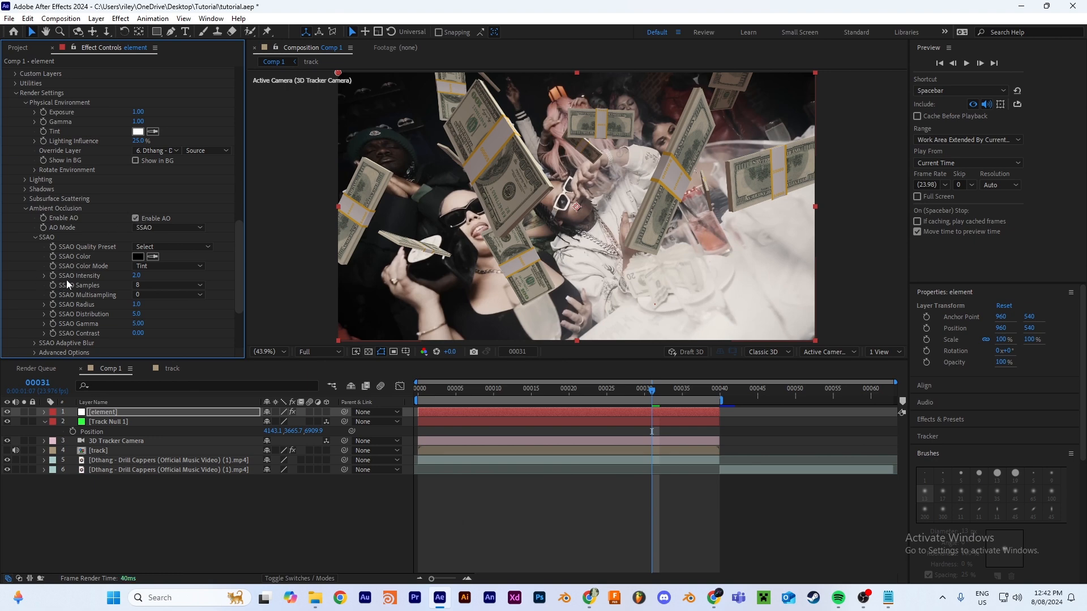
drag(142, 275, 432, 279)
drag(702, 420, 715, 420)
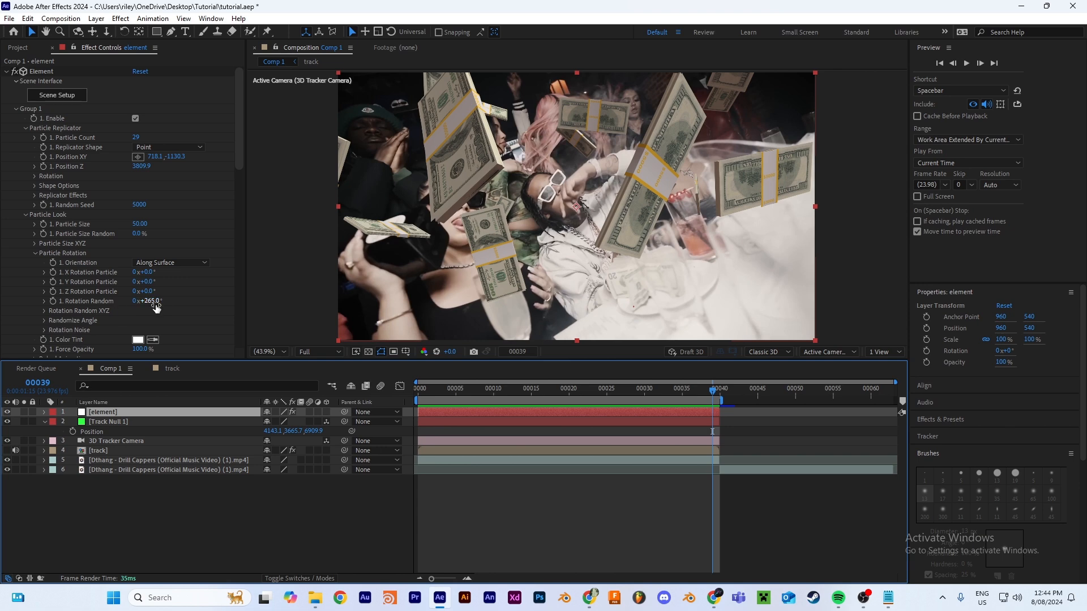
Step: Animate Group 1's Rotation Random from 350° at frame 0 to -159° at frame 39 and apply Easy Ease to both keyframes
drag(150, 300, 290, 301)
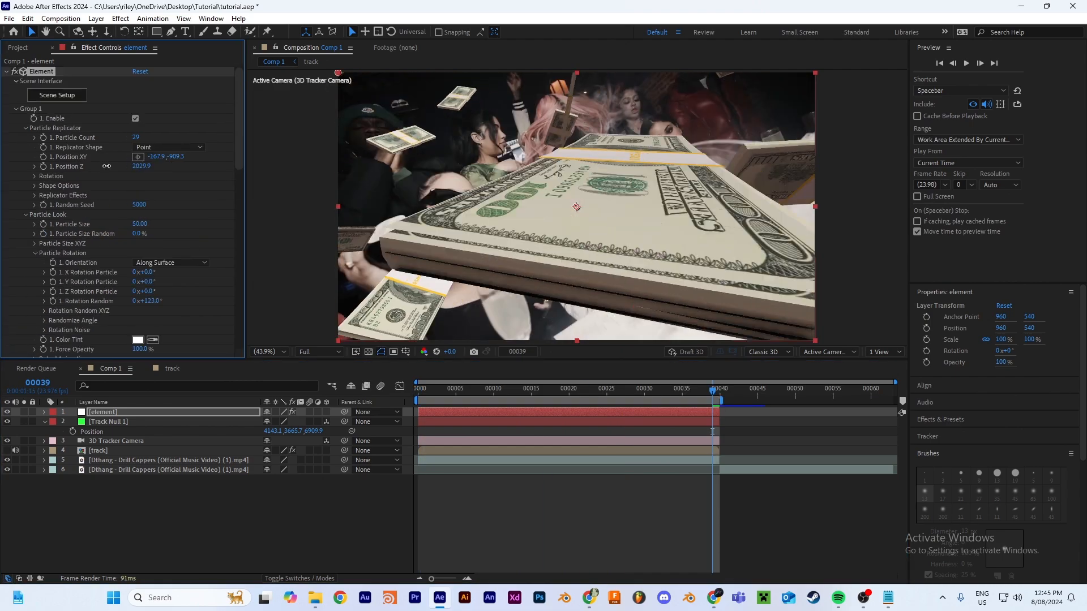
mouse_move(714, 390)
mouse_down()
mouse_move(476, 391)
mouse_move(711, 409)
mouse_up()
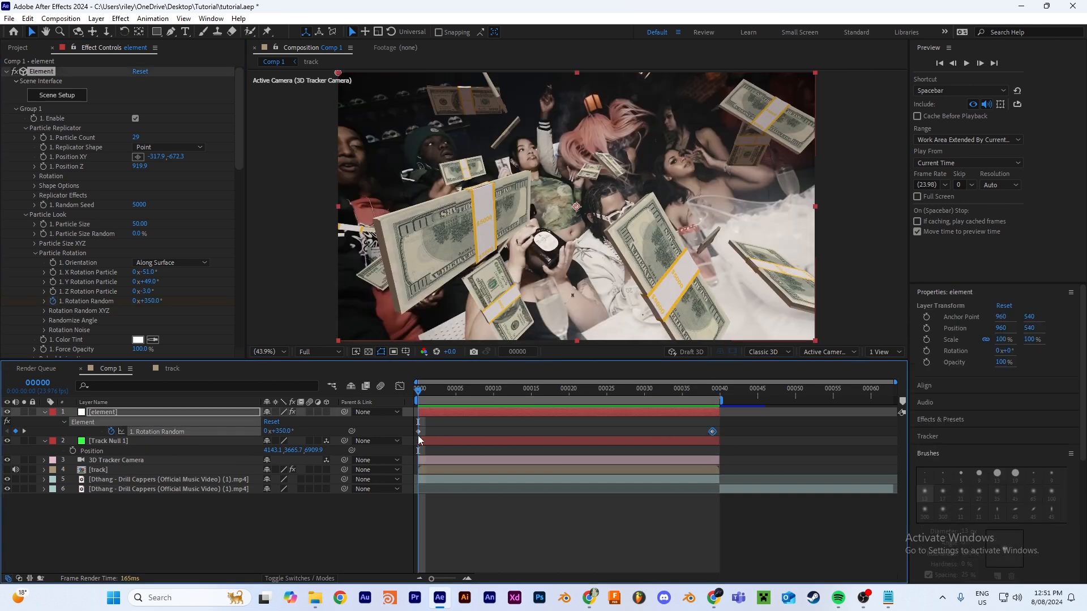
right_click(713, 432)
mouse_move(790, 425)
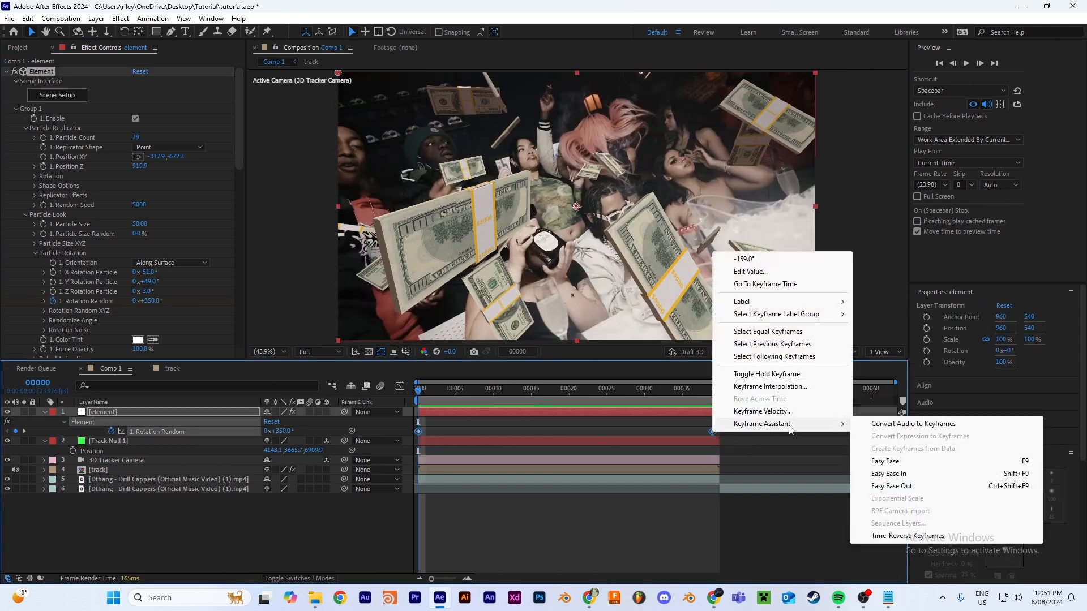
click(893, 462)
Step: Shape the Rotation Random value curve so it changes steeply at both keyframes and slowly in between, and preview it
click(400, 386)
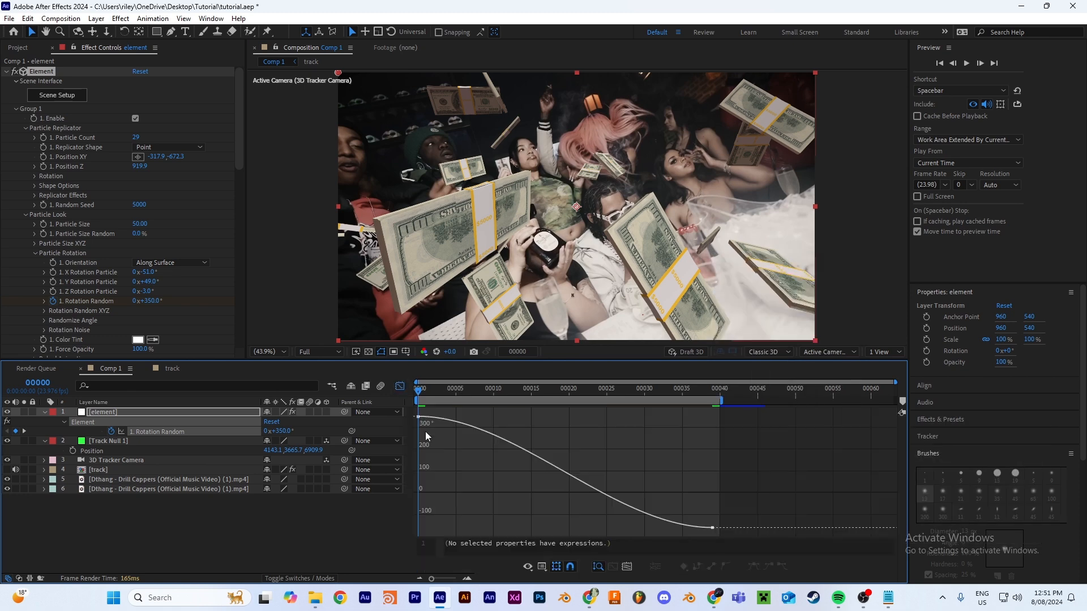
click(421, 421)
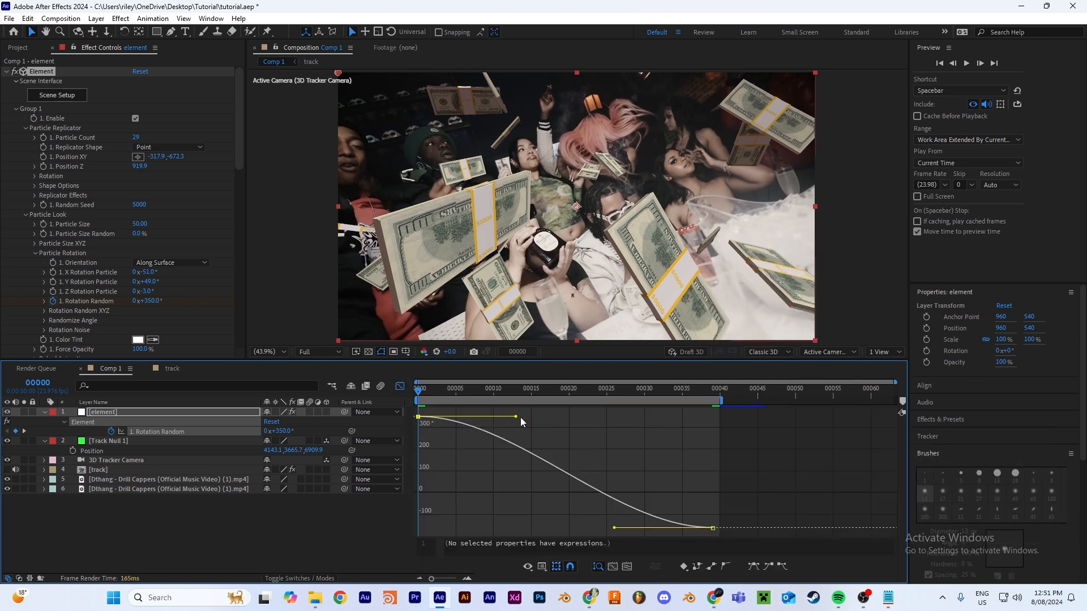
drag(515, 419, 411, 509)
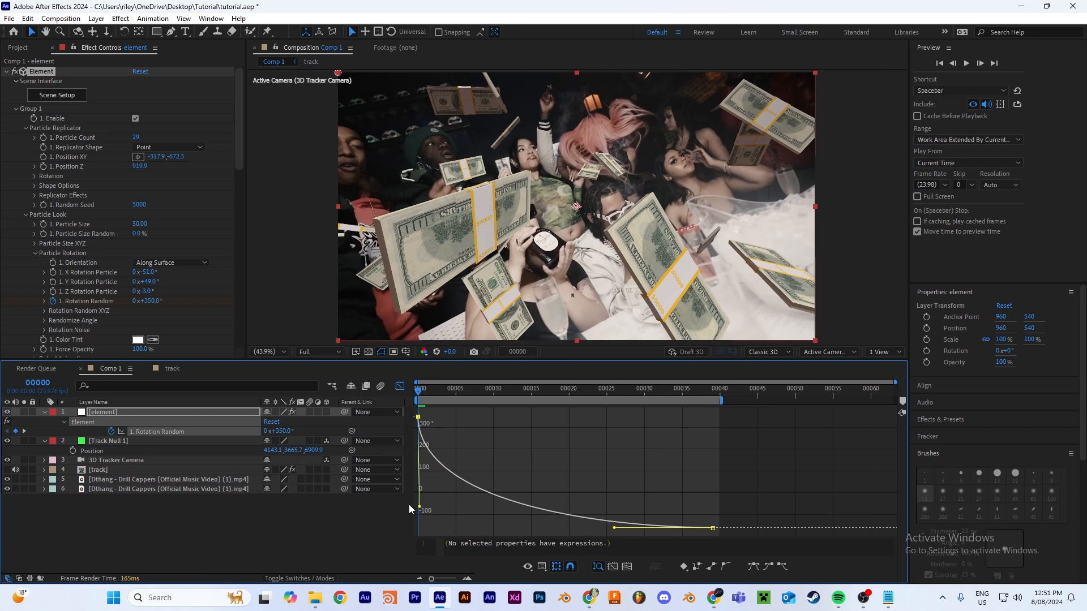
drag(615, 530, 717, 511)
key(space)
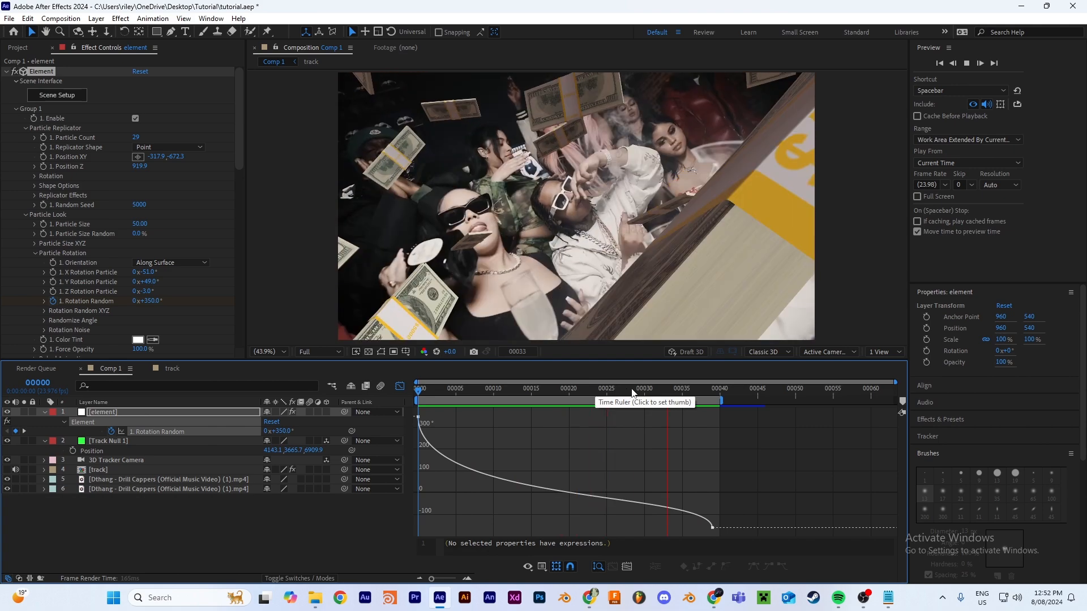
Step: Refine the curve handle of the last Rotation Random keyframe at frame 39
click(638, 392)
click(712, 525)
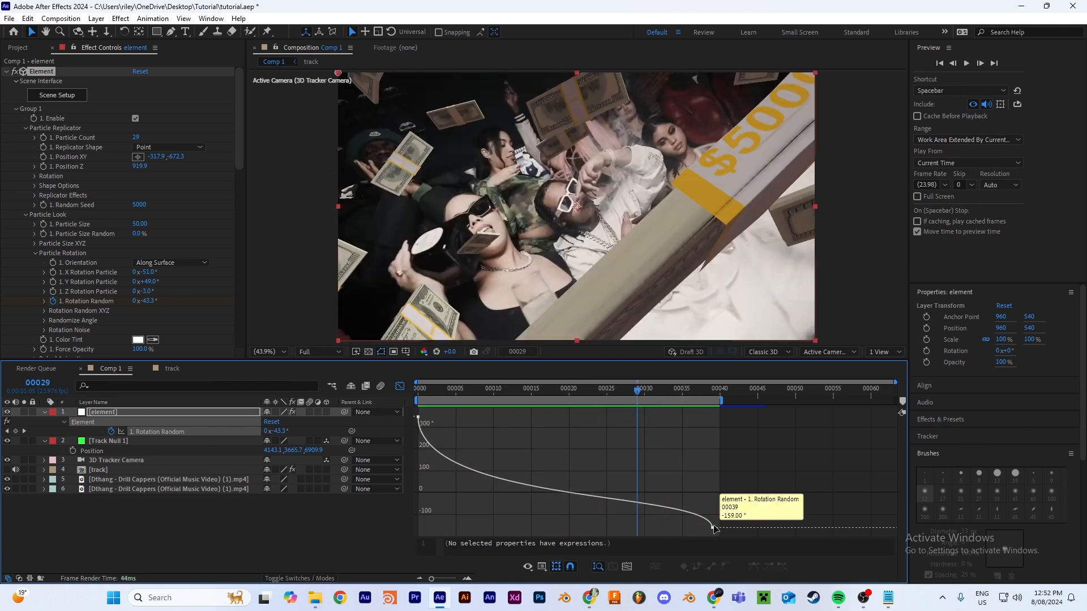
click(712, 528)
drag(712, 491, 690, 504)
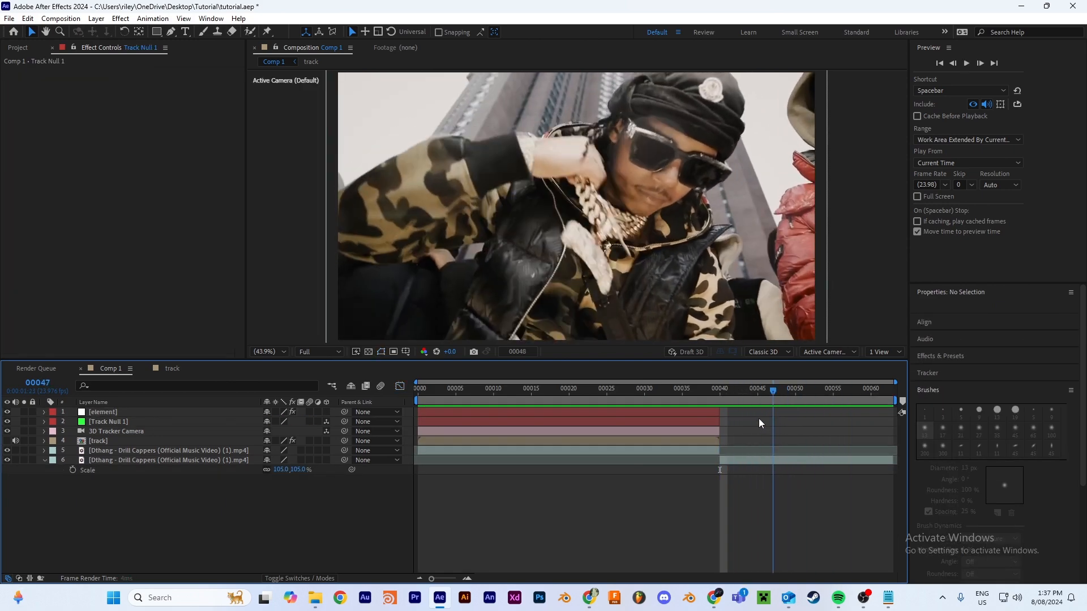
Step: Extend the element and 3D Tracker Camera layers past the cut to about frame 45
drag(678, 396, 765, 431)
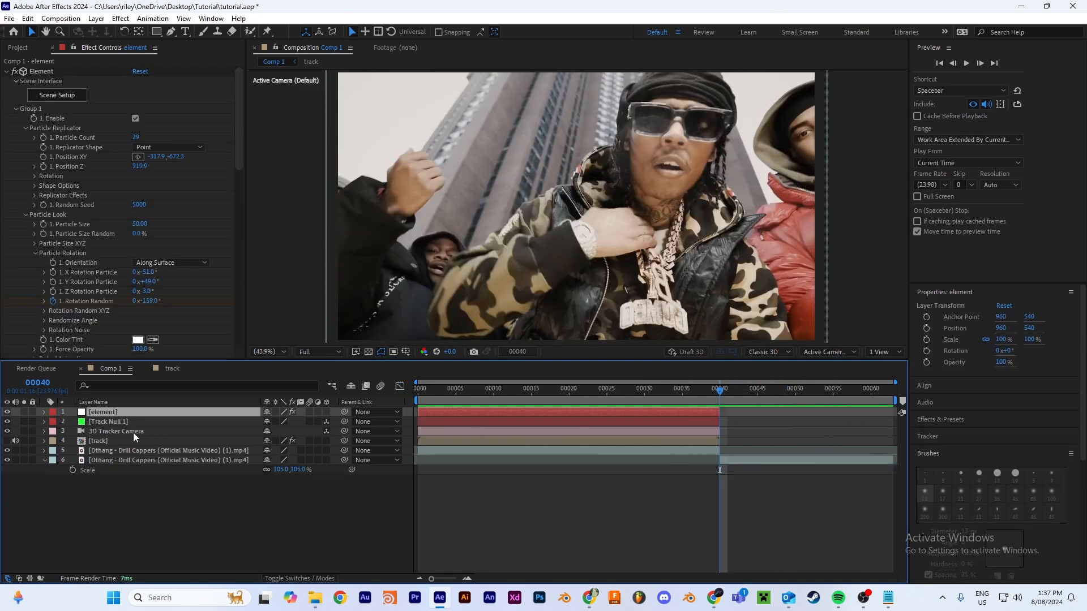
ctrl+click(135, 433)
click(129, 417)
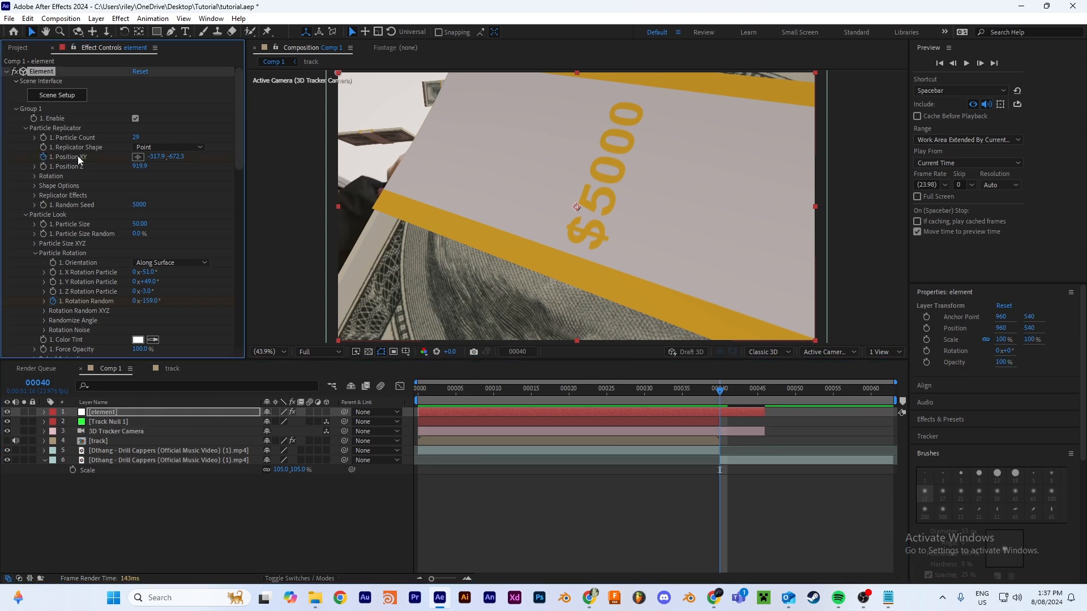
Step: Try to animate Group 1's Position XY to about -886.9, -659.3 and beyond at frame 45 on the element layer
drag(751, 393, 767, 405)
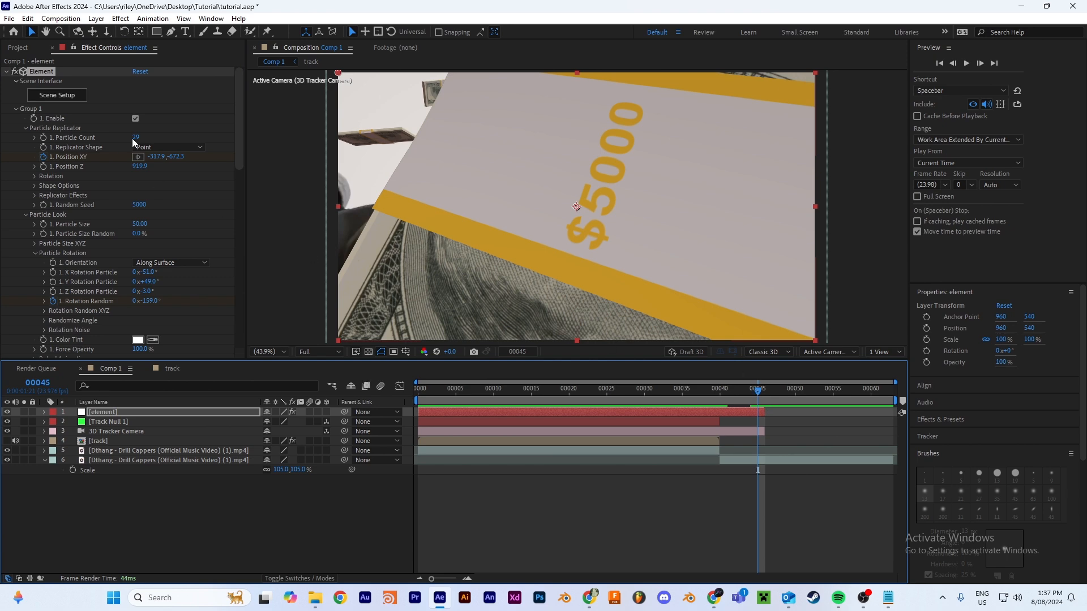
drag(158, 156, 1, 156)
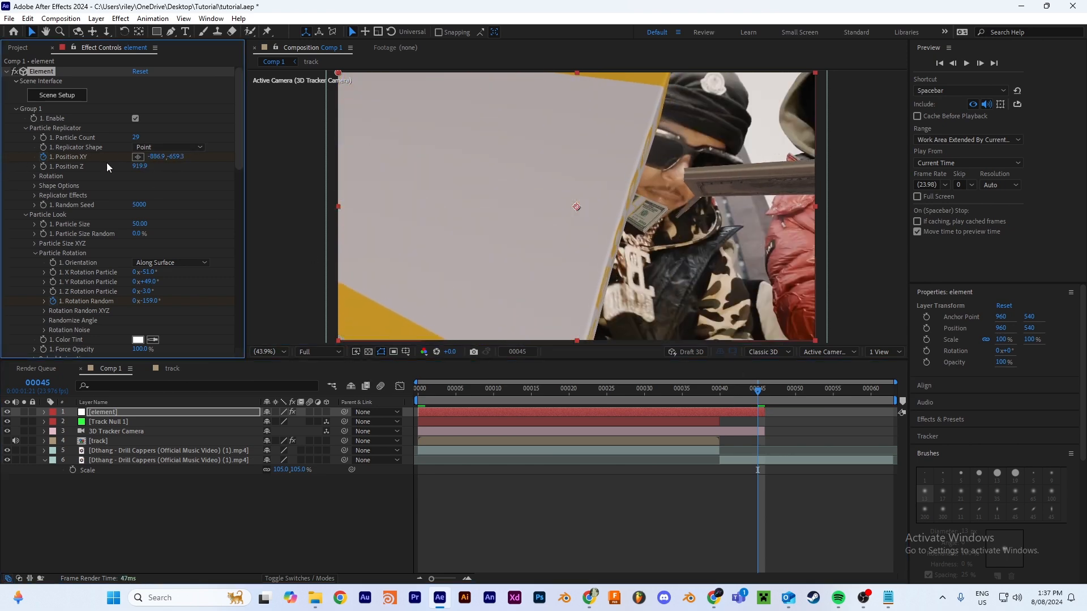
drag(161, 157, 1, 157)
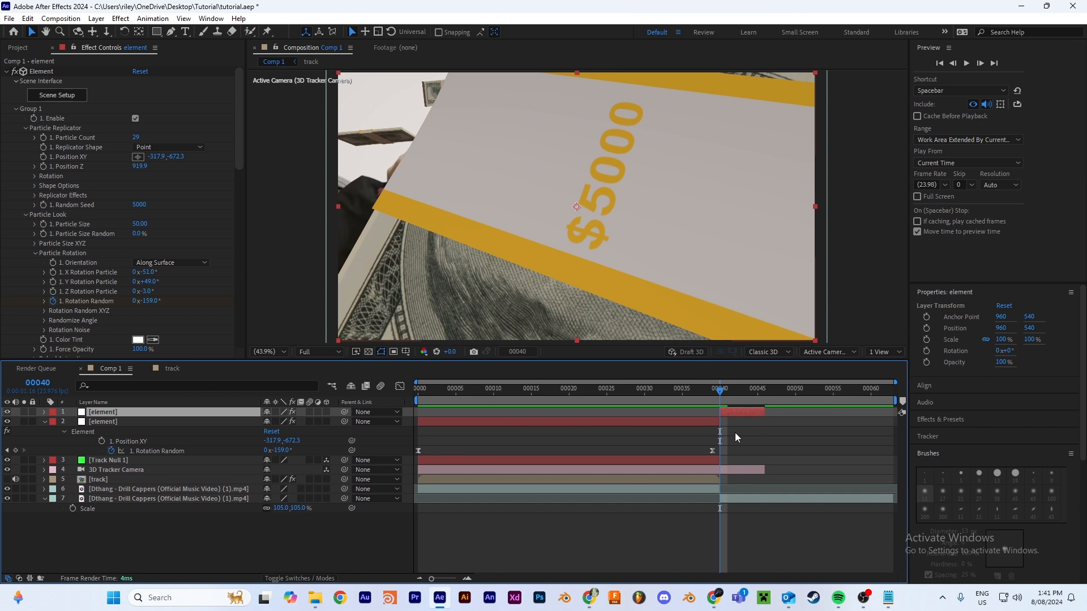
Step: Lower the Camera Far Plane in the Camera Cut-off settings of the element layer that starts at frame 40
scroll(32, 321, down, 15)
click(25, 327)
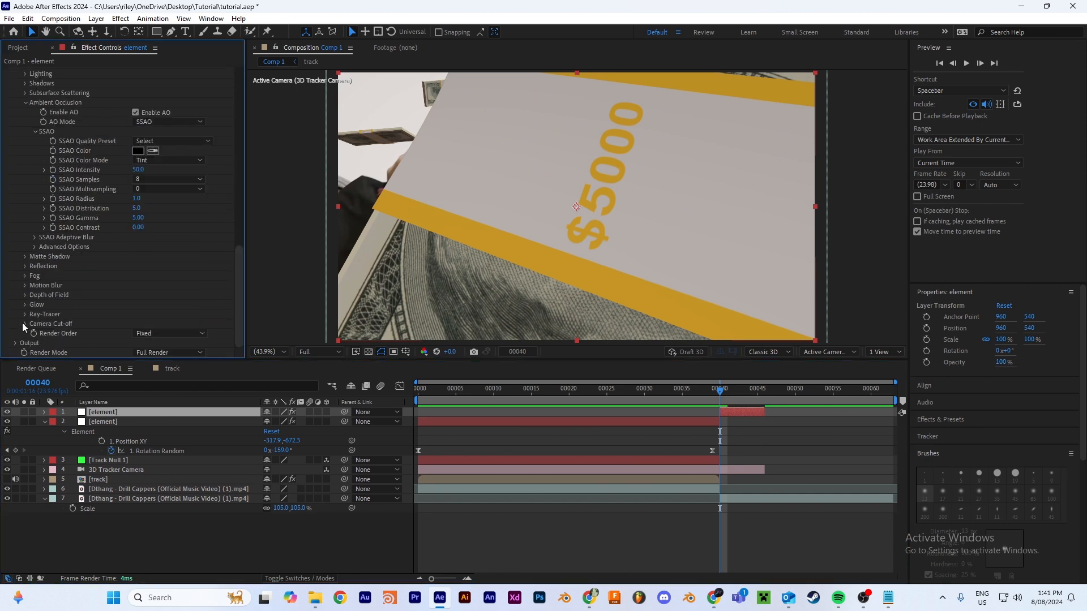
scroll(34, 317, down, 1)
click(145, 343)
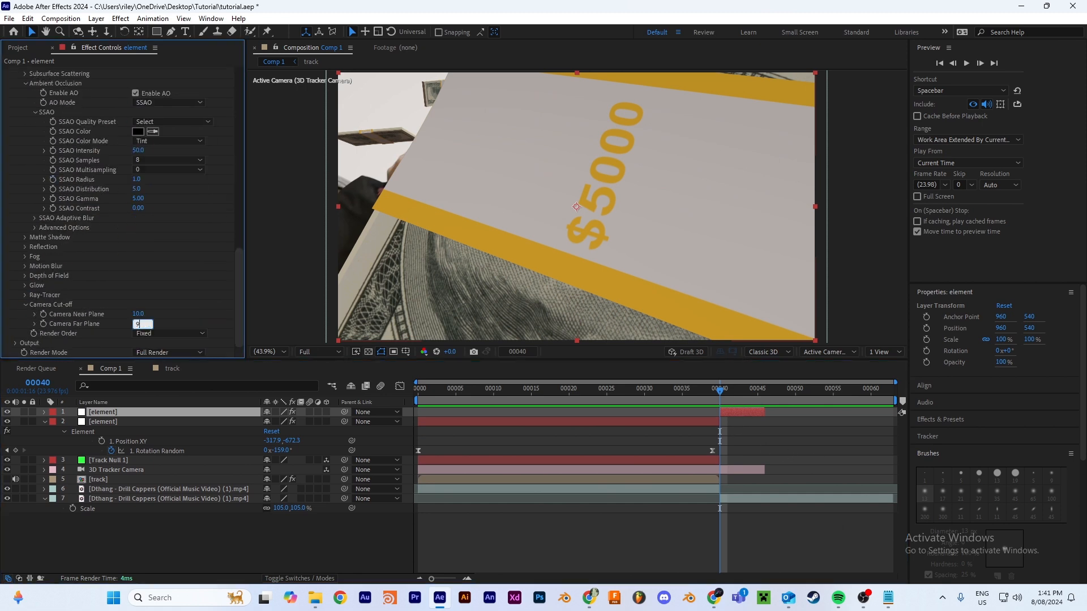
scroll(49, 165, up, 15)
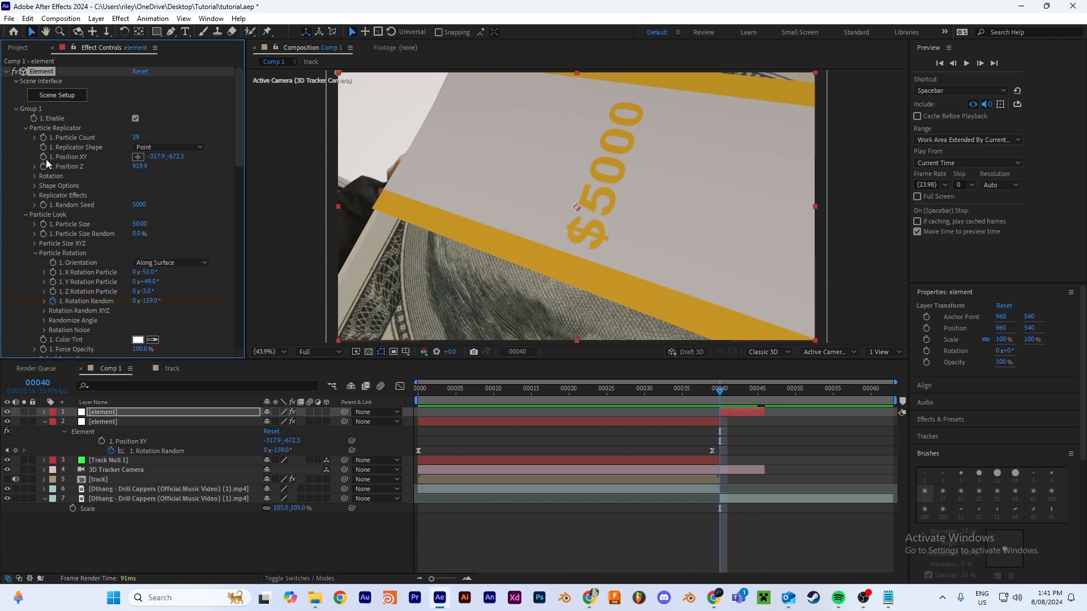
Step: Keyframe this element layer's Position XY at -617.9, -672.3 on frame 40 and decrease its X position further on frame 45
click(45, 157)
drag(79, 158, 1, 164)
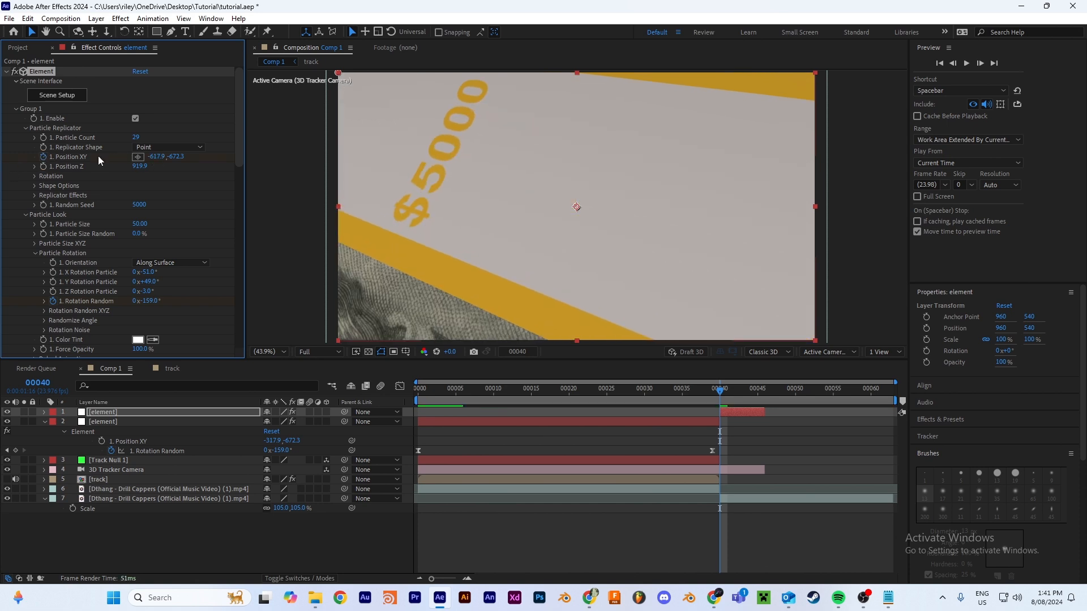
click(759, 391)
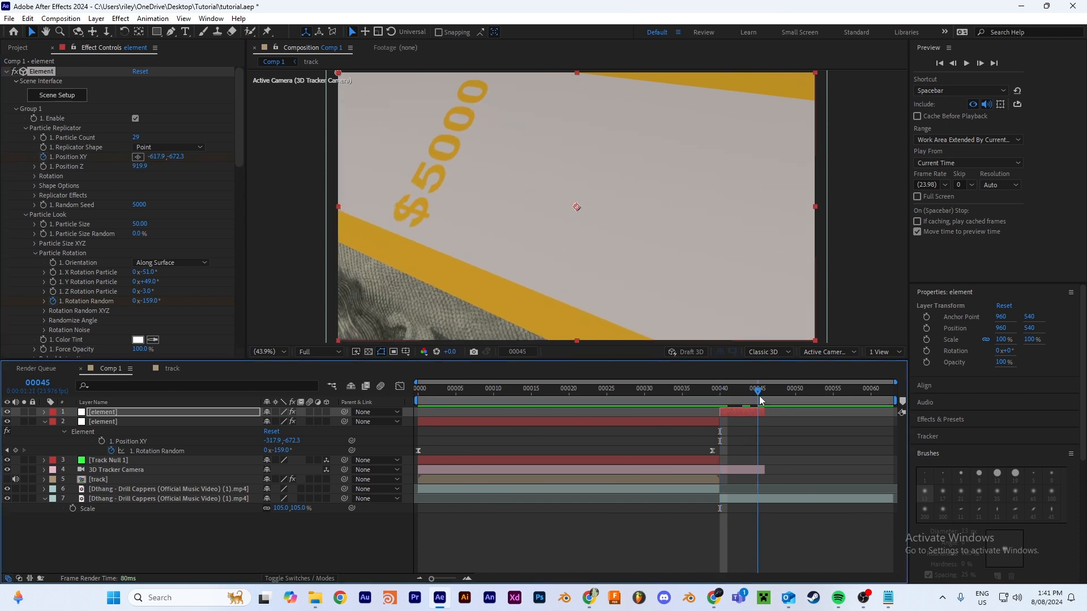
drag(158, 157, 6, 181)
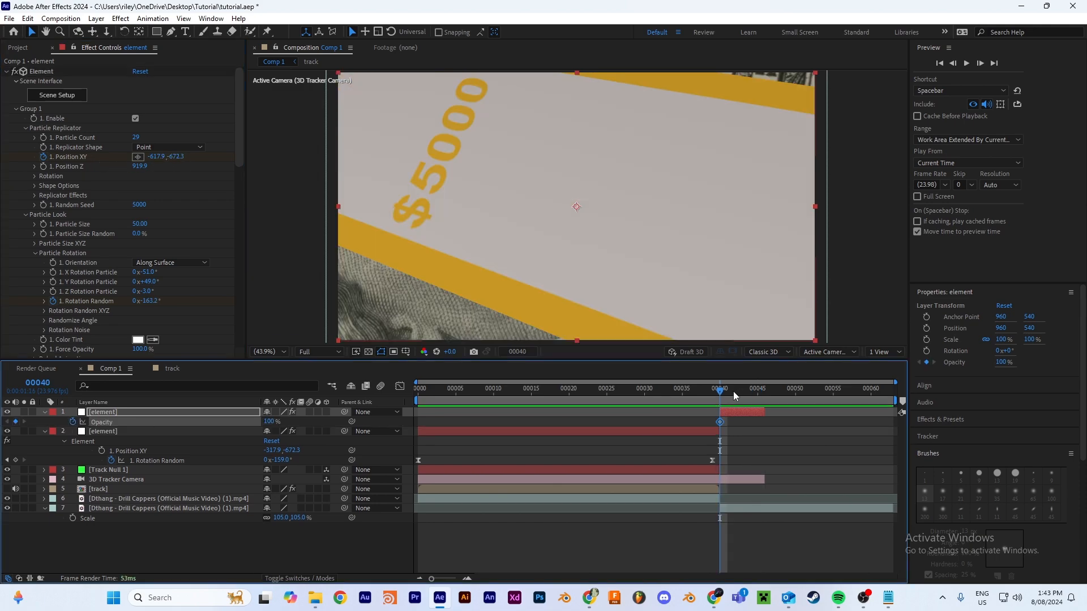
Step: Fade the second element layer's Opacity from 100% at frame 40 to 0% at frame 45 and preview the transition
drag(734, 392, 649, 397)
click(268, 422)
text(0)
key(Return)
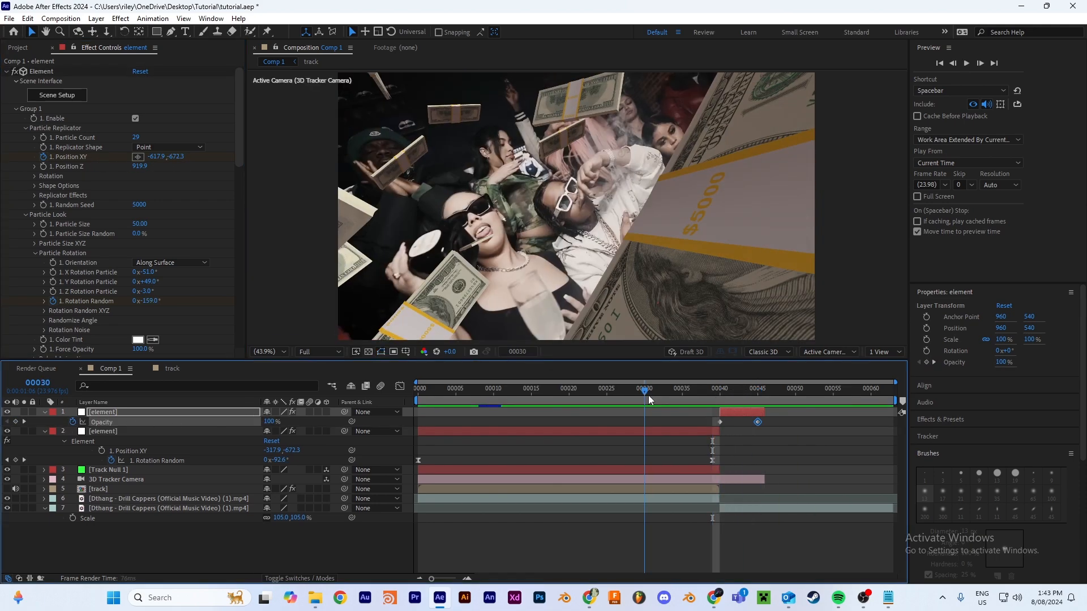
key(space)
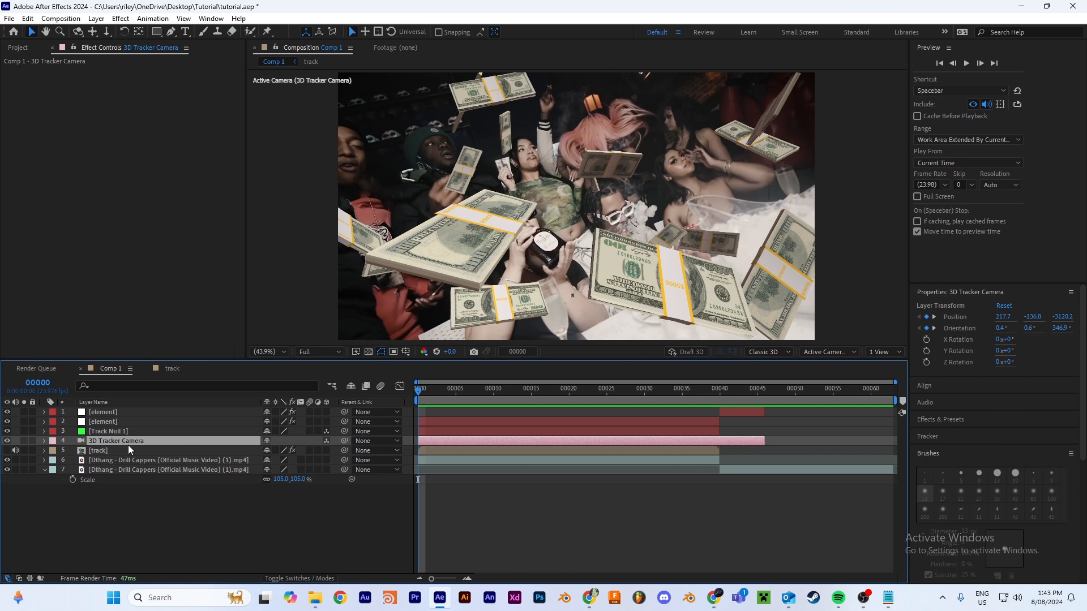
Step: Turn on Depth of Field in the 3D Tracker Camera's options
click(48, 442)
click(53, 461)
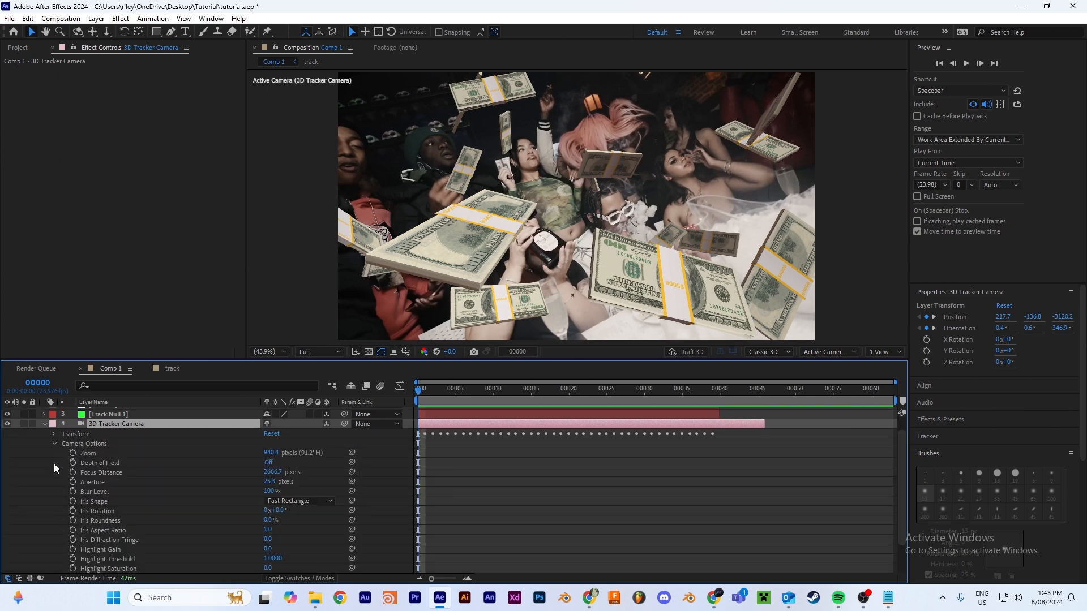
scroll(158, 464, down, 3)
scroll(158, 465, up, 3)
click(268, 479)
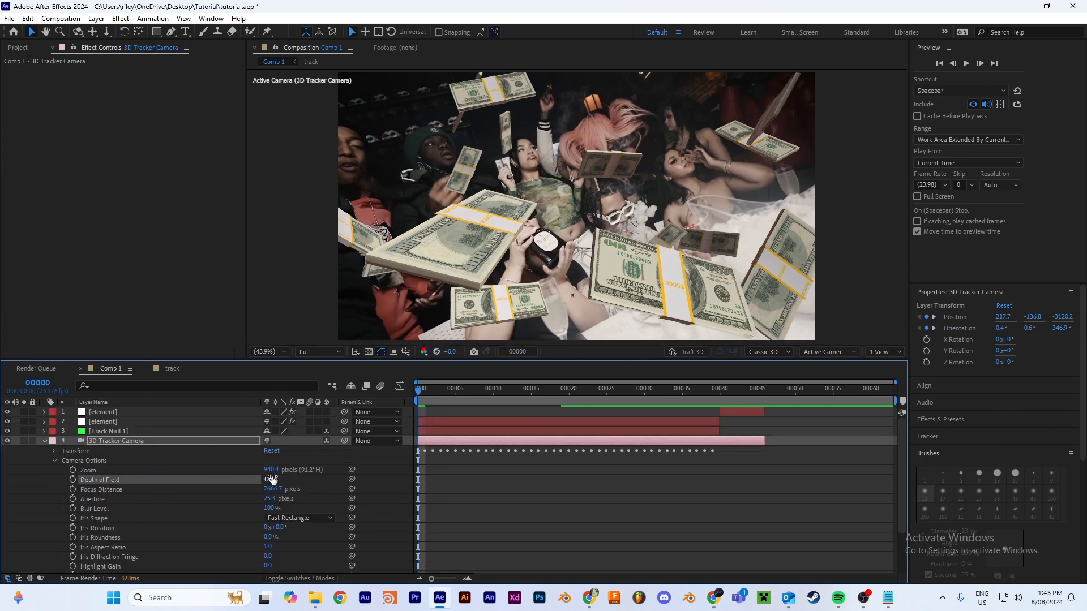
Step: Set the camera's Aperture to about 1437.3 pixels and increase its Focus Distance to bring the distant money bundles into focus
scroll(146, 472, down, 3)
click(146, 473)
drag(274, 474, 429, 491)
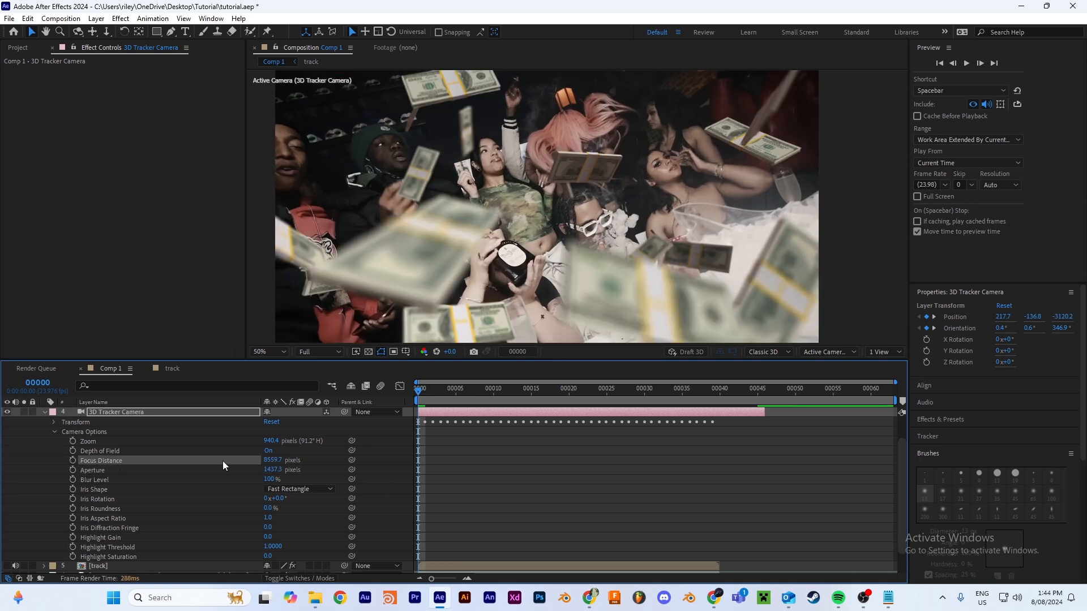
scroll(583, 159, up, 2)
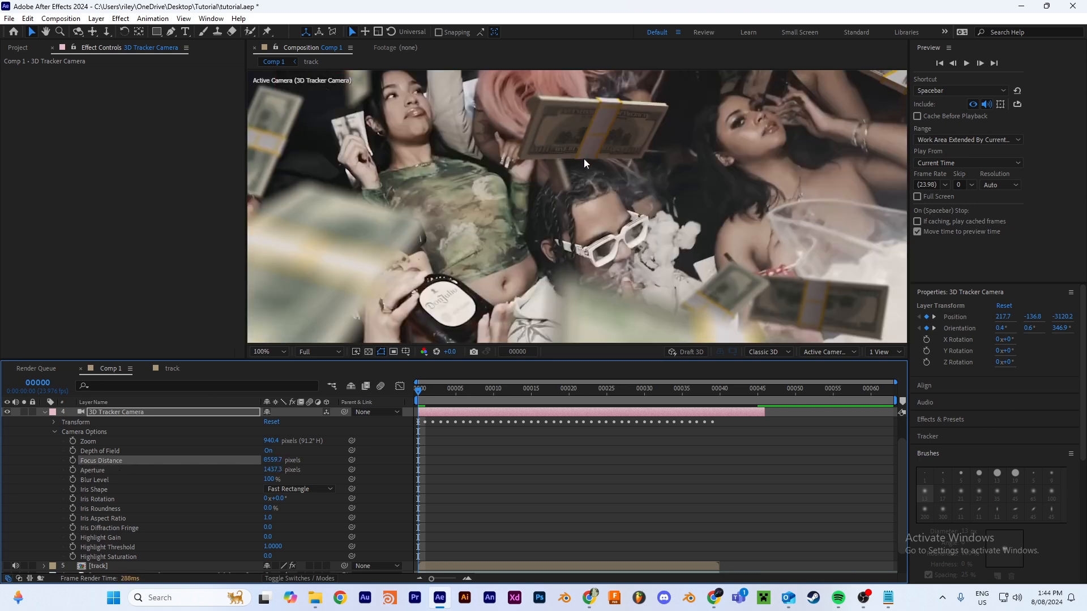
scroll(491, 182, down, 2)
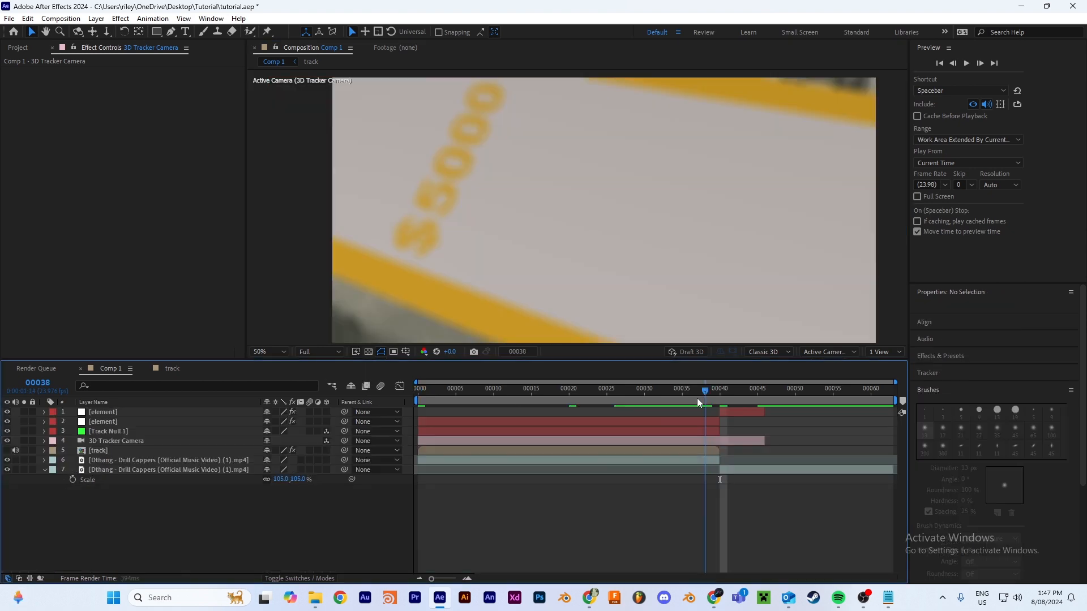
Step: Add a composition marker at frame 29
right_click(725, 431)
click(719, 471)
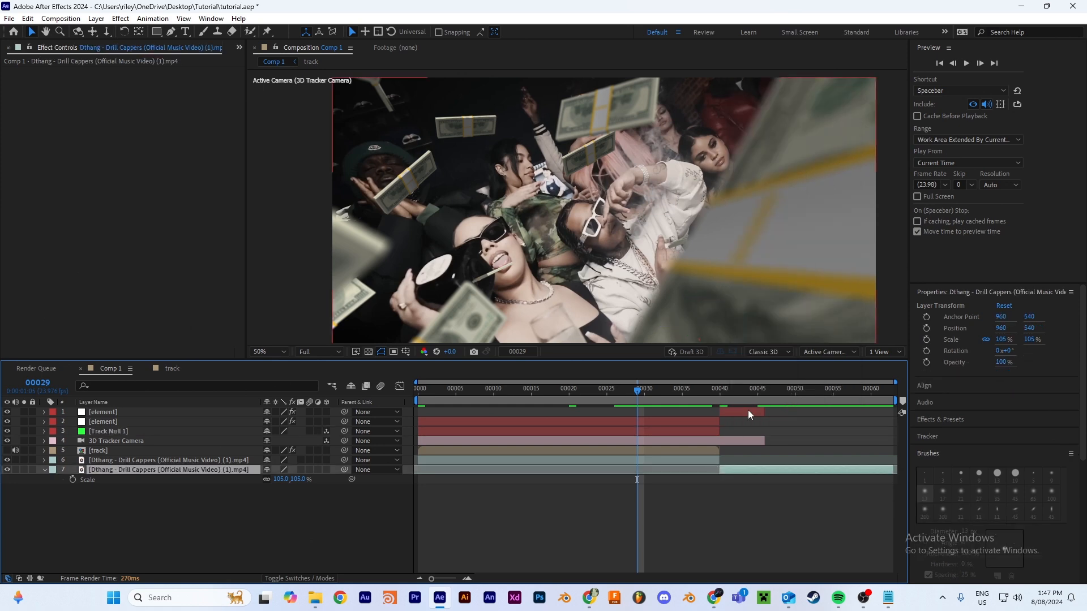
click(850, 515)
click(903, 402)
Step: Add a Focus Distance keyframe to the 3D Tracker Camera at frame 29
click(242, 442)
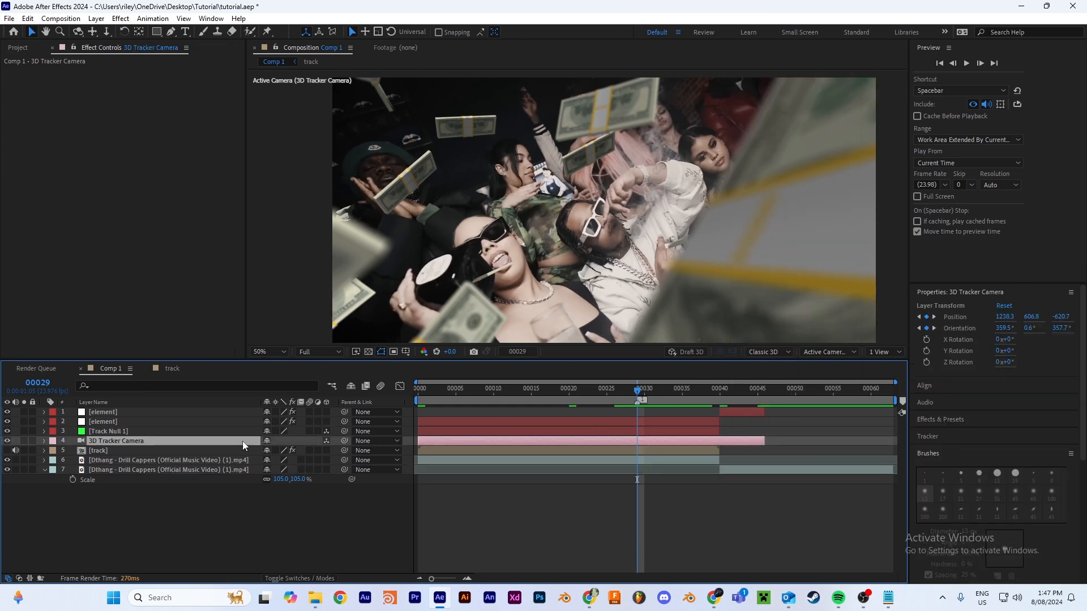
click(44, 441)
scroll(89, 470, down, 1)
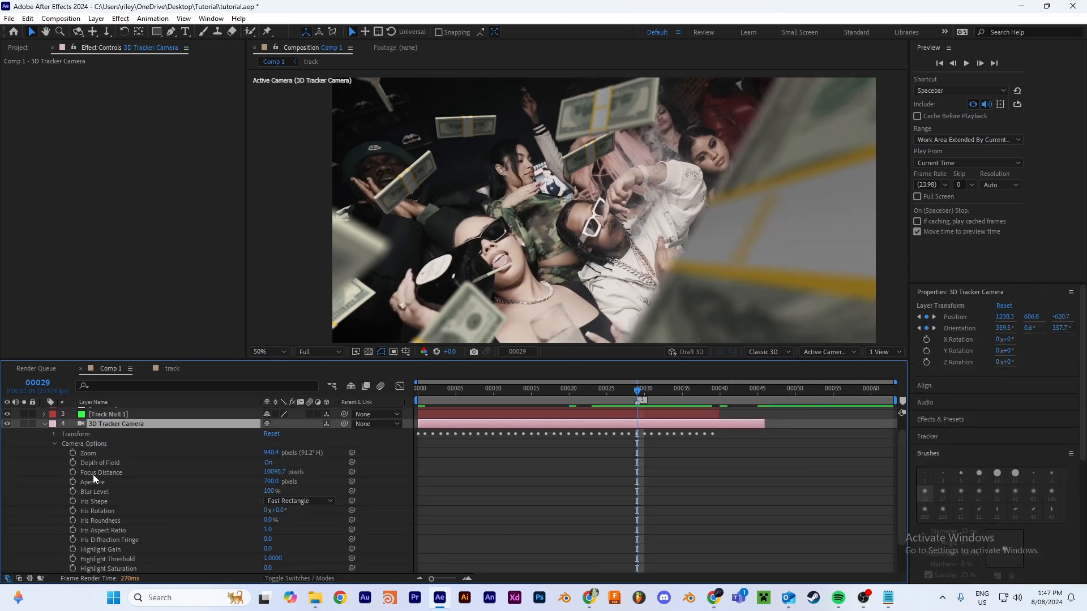
click(93, 475)
click(72, 472)
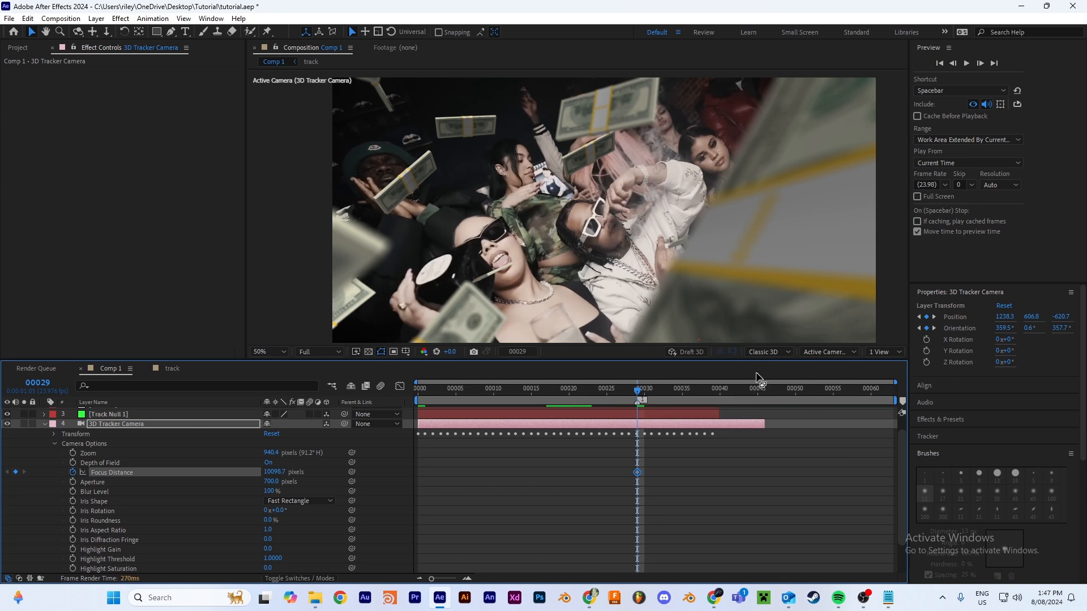
Step: Set the camera's Focus Distance to 450 pixels at frame 39 to focus on the nearest bundle
scroll(712, 404, up, 1)
click(719, 390)
drag(718, 391, 712, 394)
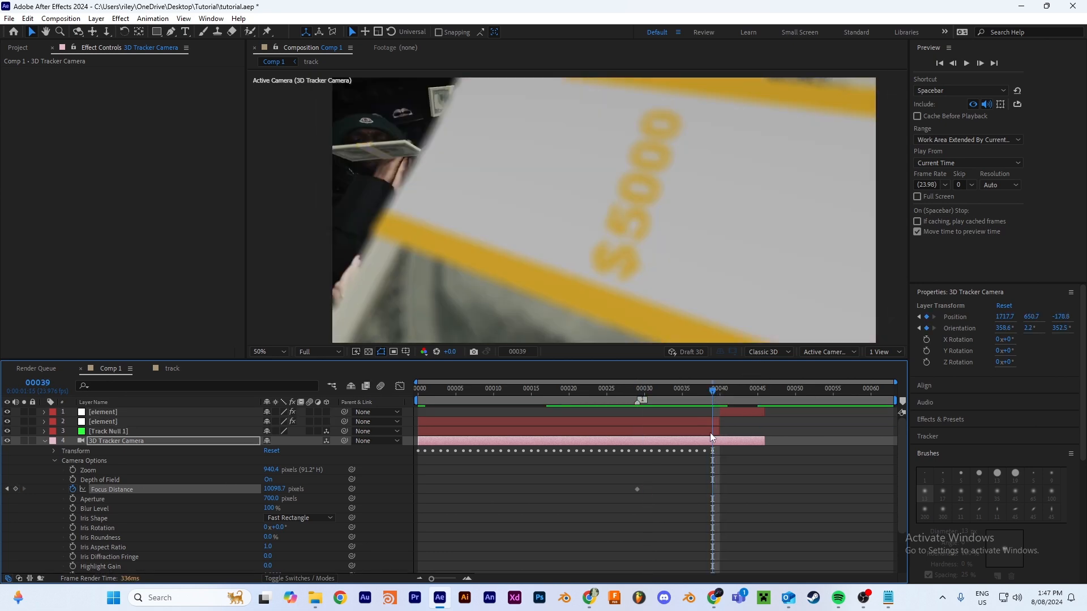
click(279, 490)
text(450)
click(334, 491)
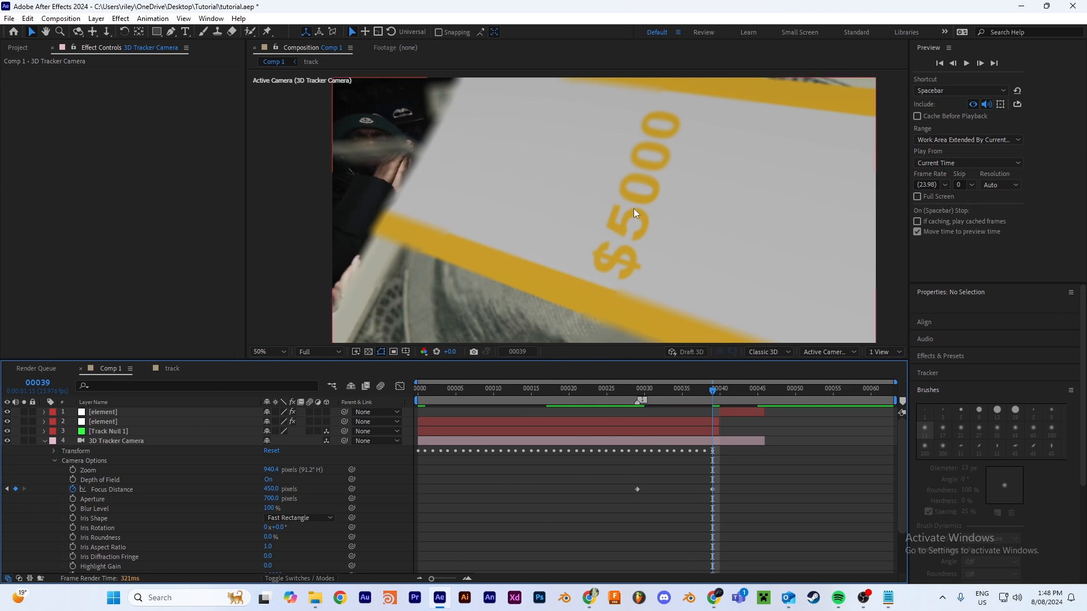
Step: Keyframe the camera's Aperture at frame 29 and lower it to about 430 pixels at frame 39
click(639, 388)
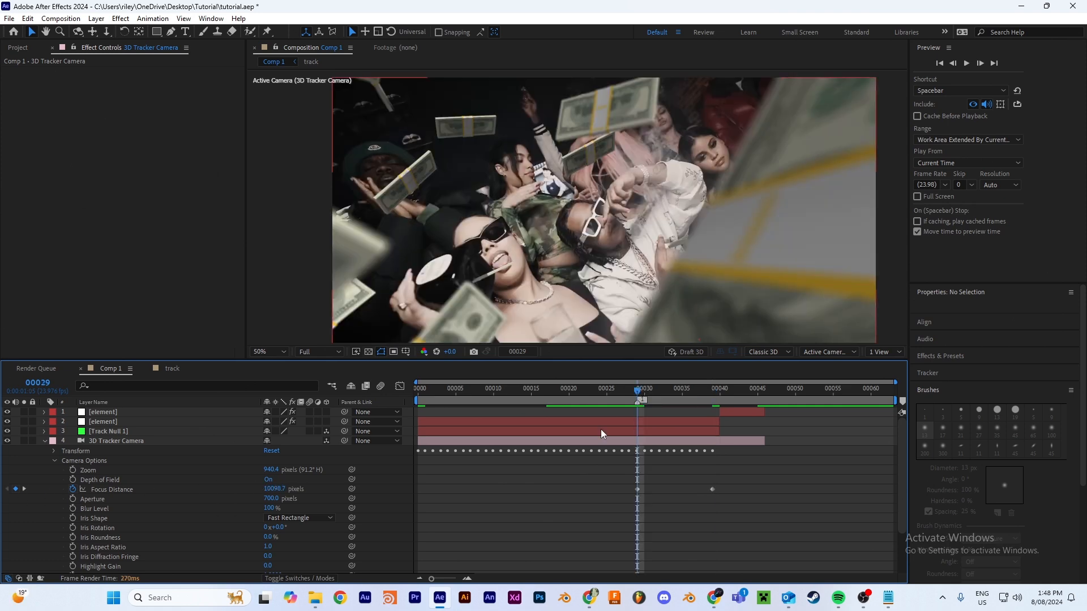
click(96, 503)
click(72, 499)
key(k)
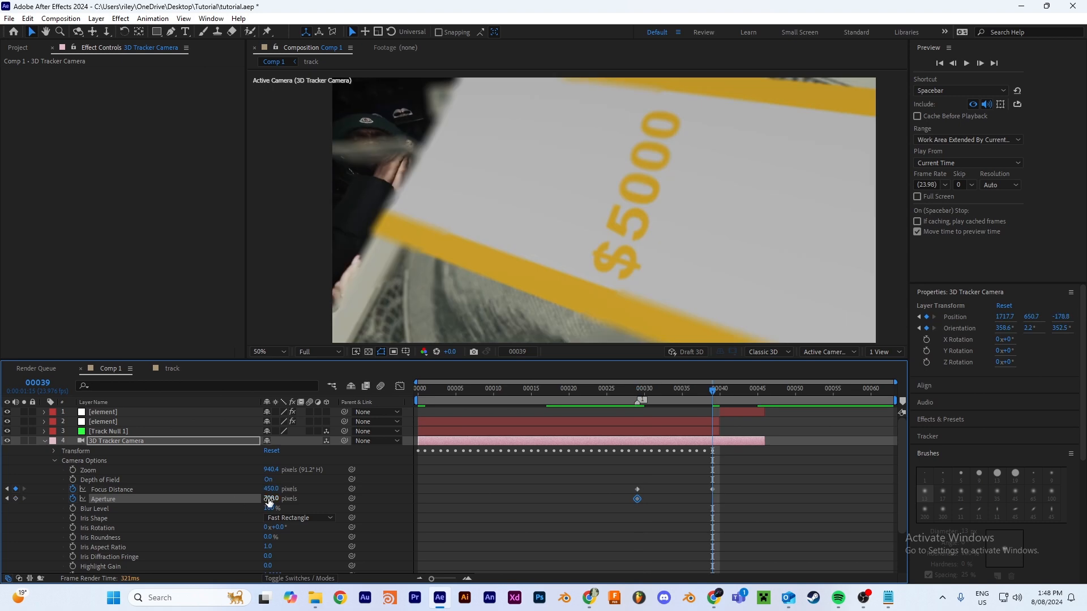
drag(270, 503, 275, 501)
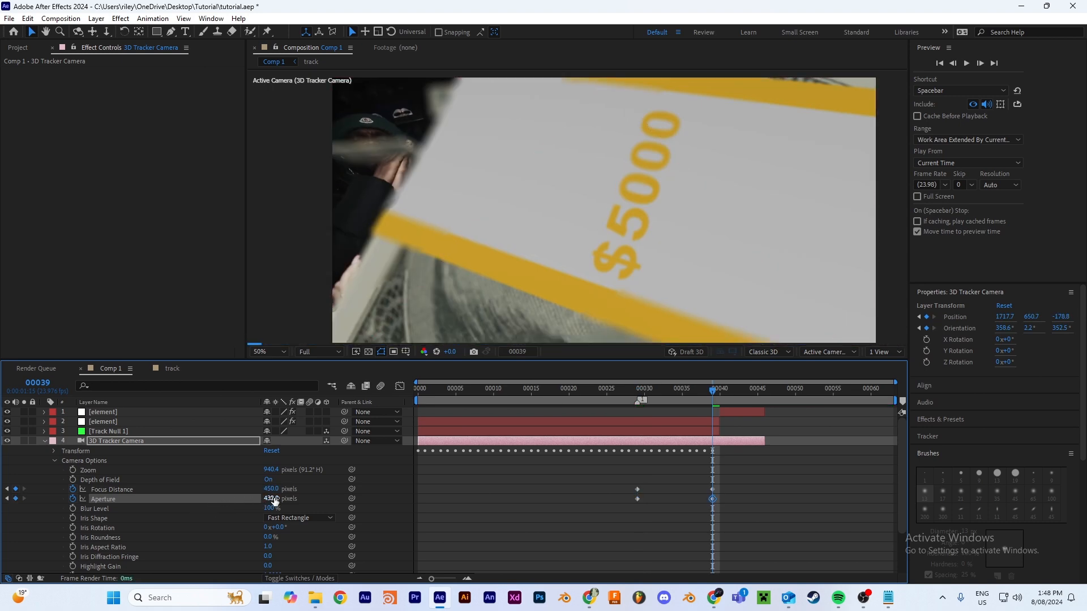
Step: Create an adjustment layer in Comp 1 and apply the Camera Lens Blur effect to it
right_click(610, 379)
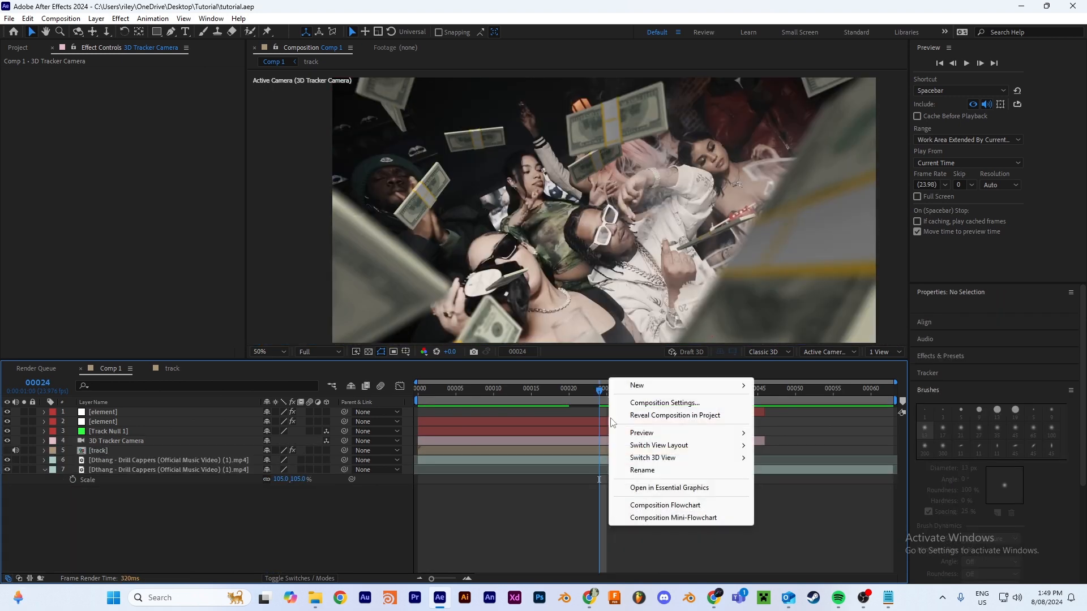
mouse_move(739, 386)
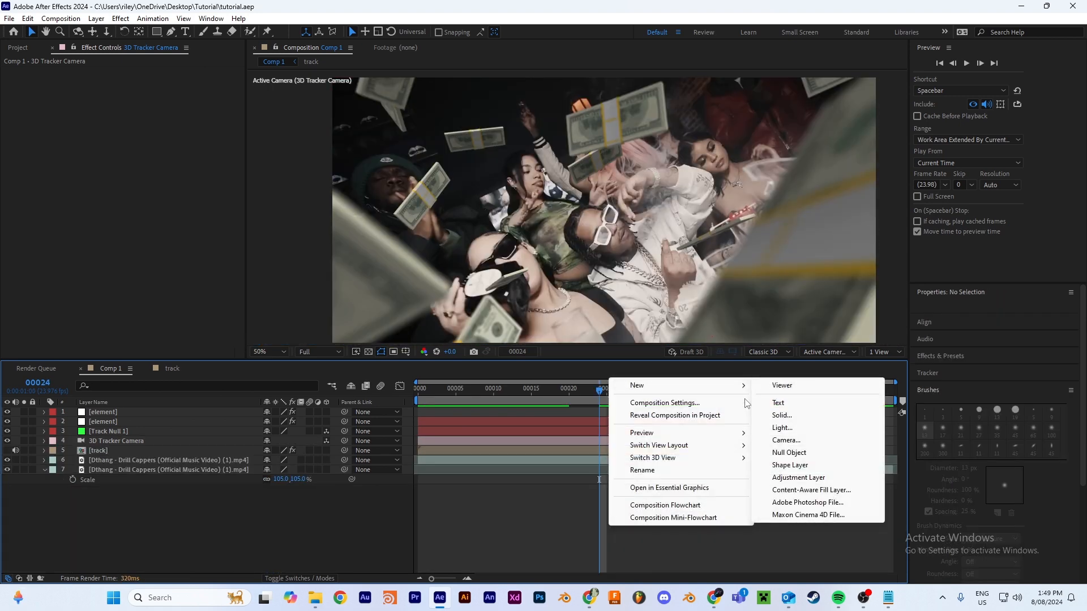
click(798, 477)
key(ctrl+space)
text(came)
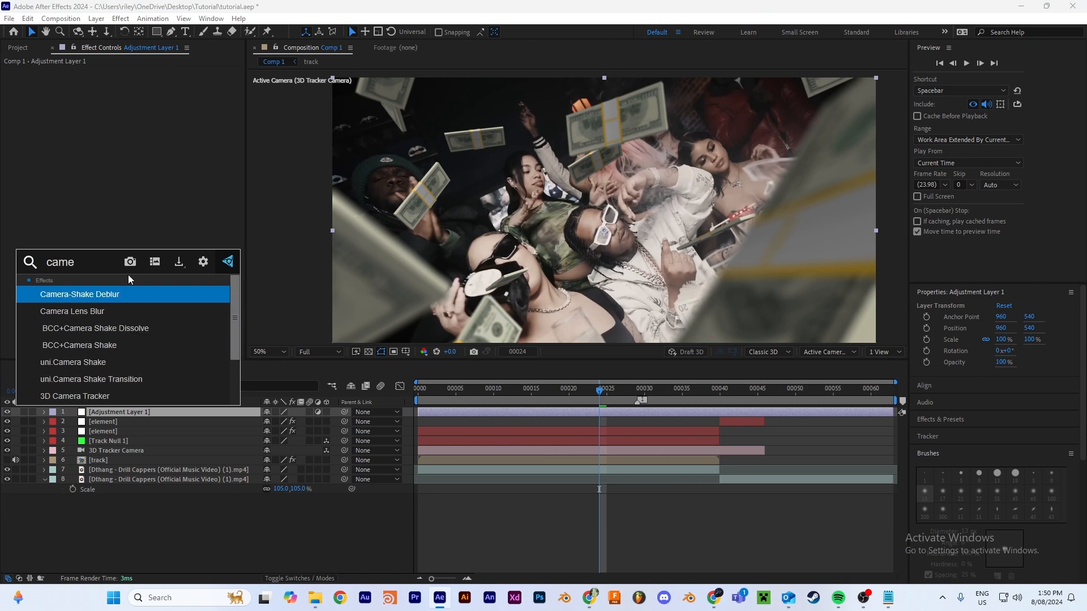
text(r)
click(120, 310)
Step: Move the adjustment layer below the track layer and trim it to run from frame 24 to the end of the 3D Tracker Camera layer
drag(151, 412, 161, 468)
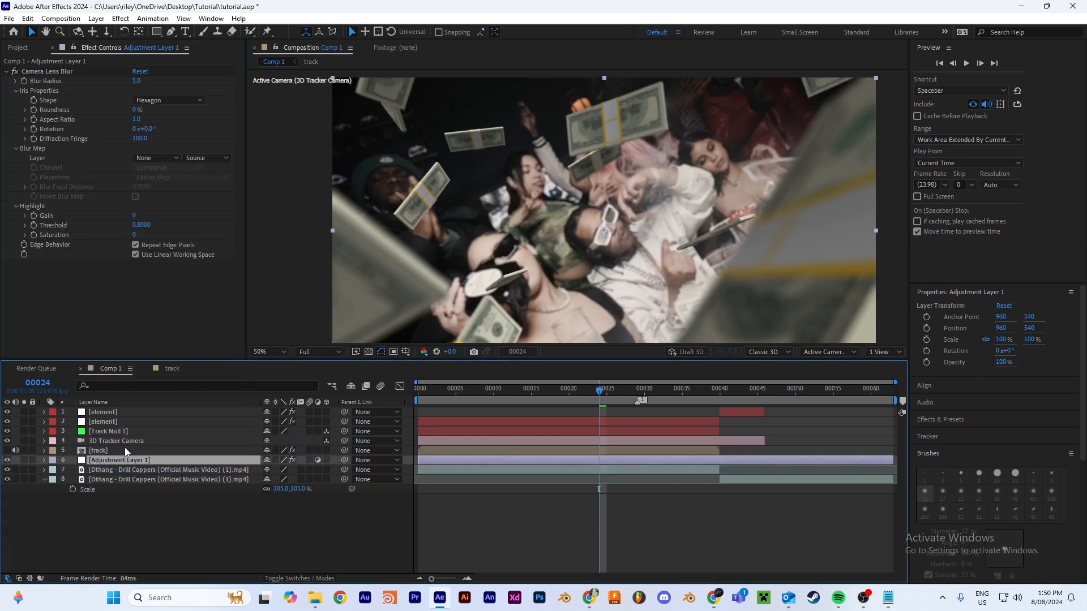
key(alt+[)
drag(599, 390, 767, 440)
key(ctrl+shift+d)
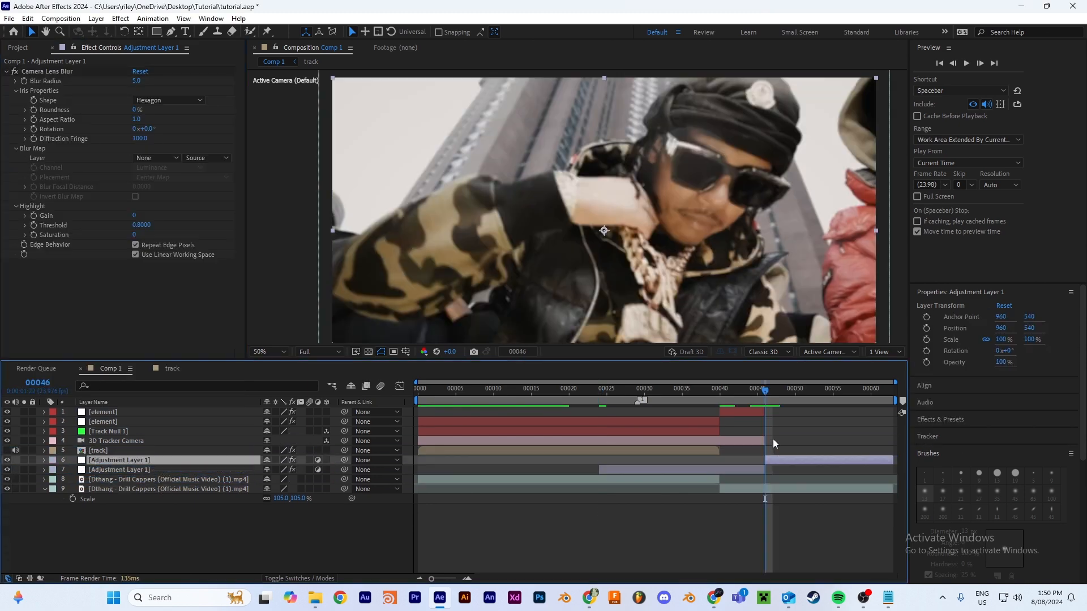
key(Delete)
Step: Add a Camera Lens Blur radius keyframe of 0 on the adjustment layer at frame 24
drag(765, 391, 601, 456)
click(617, 459)
click(24, 81)
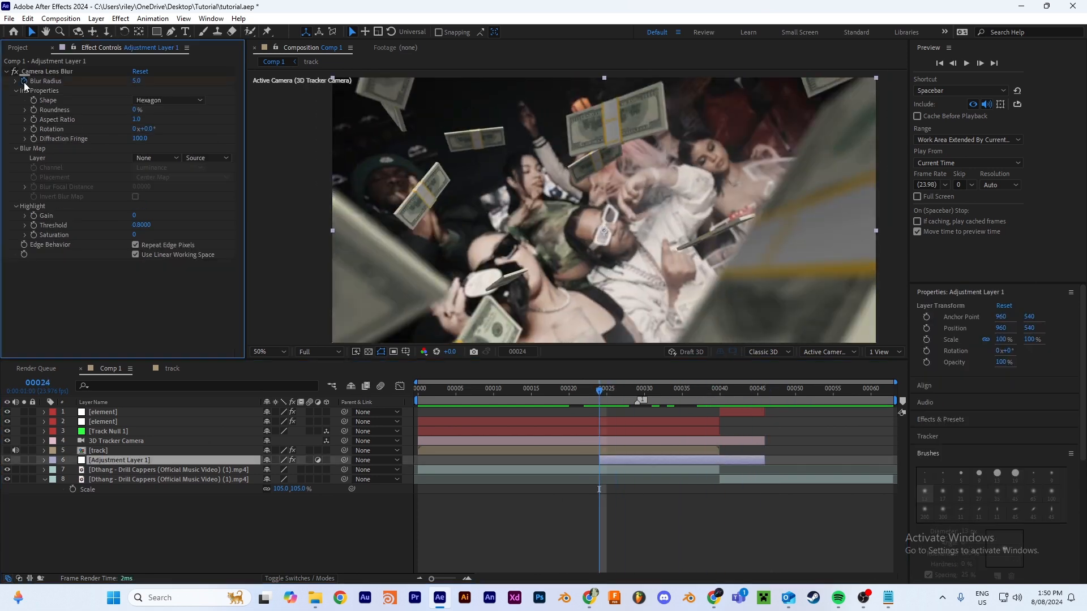
click(138, 81)
click(103, 297)
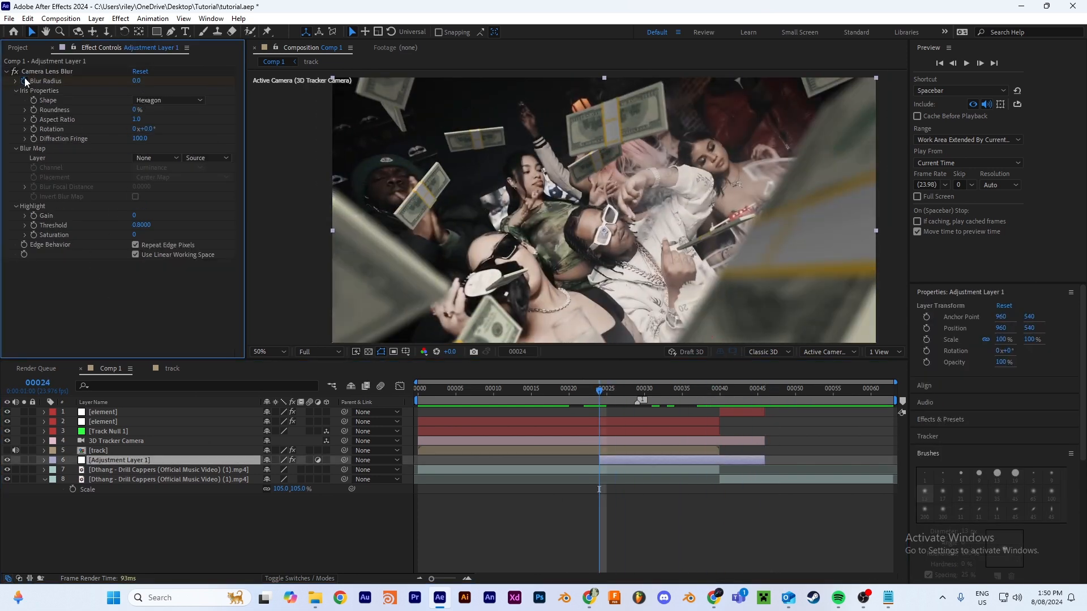
Step: Keyframe the adjustment layer's Blur Radius at 18 around the cut to the next shot at frame 40
click(704, 397)
mouse_move(706, 403)
mouse_down()
mouse_move(719, 400)
mouse_move(710, 402)
mouse_up()
click(137, 80)
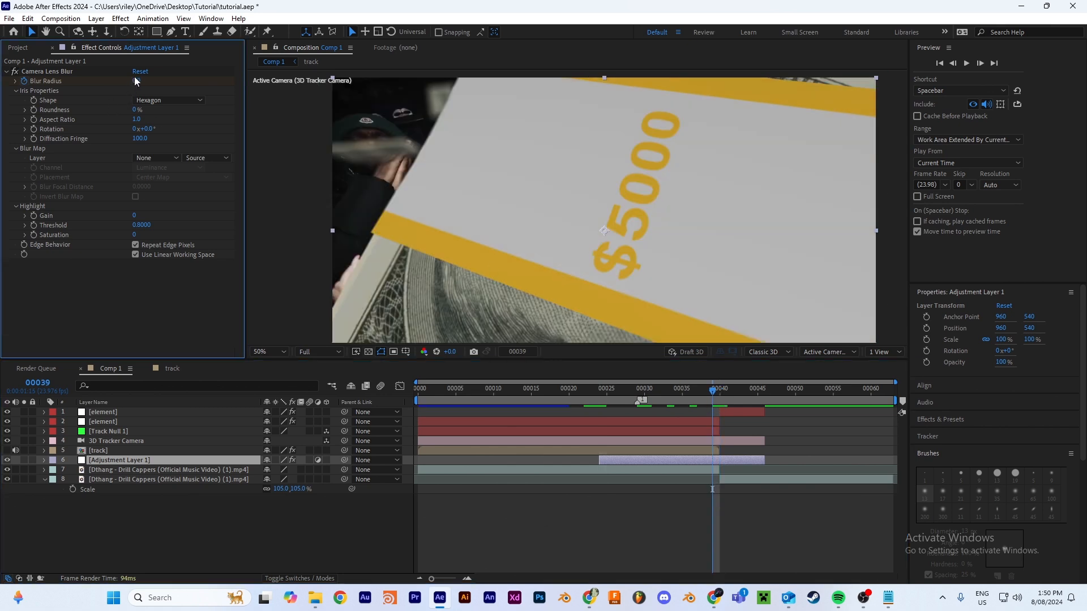
click(148, 321)
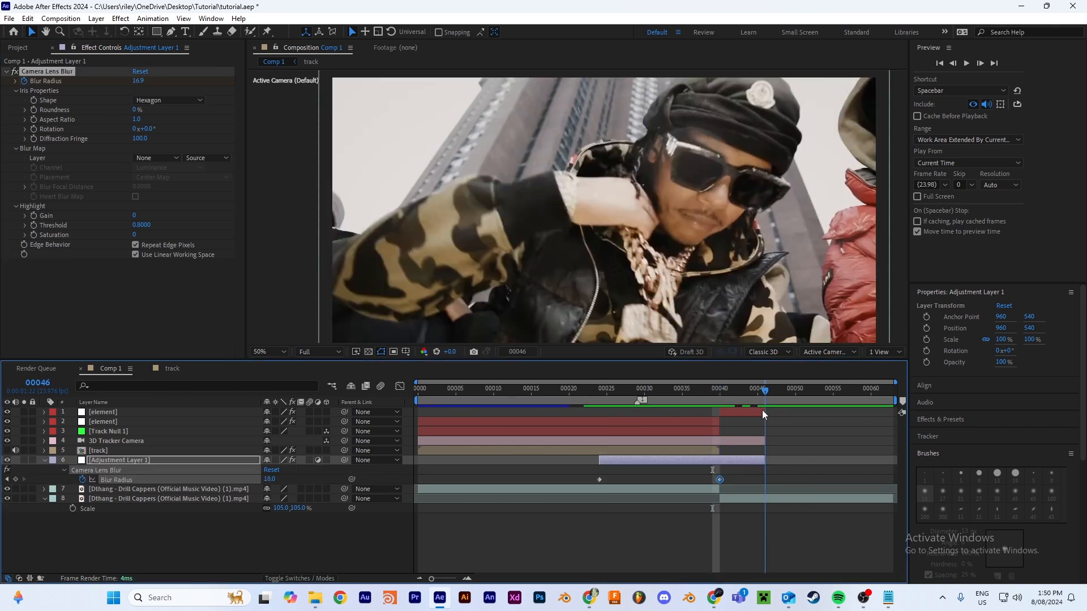
Step: Extend the adjustment layer to about frame 49 and set its Blur Radius to 0 at frame 49
drag(762, 409, 760, 412)
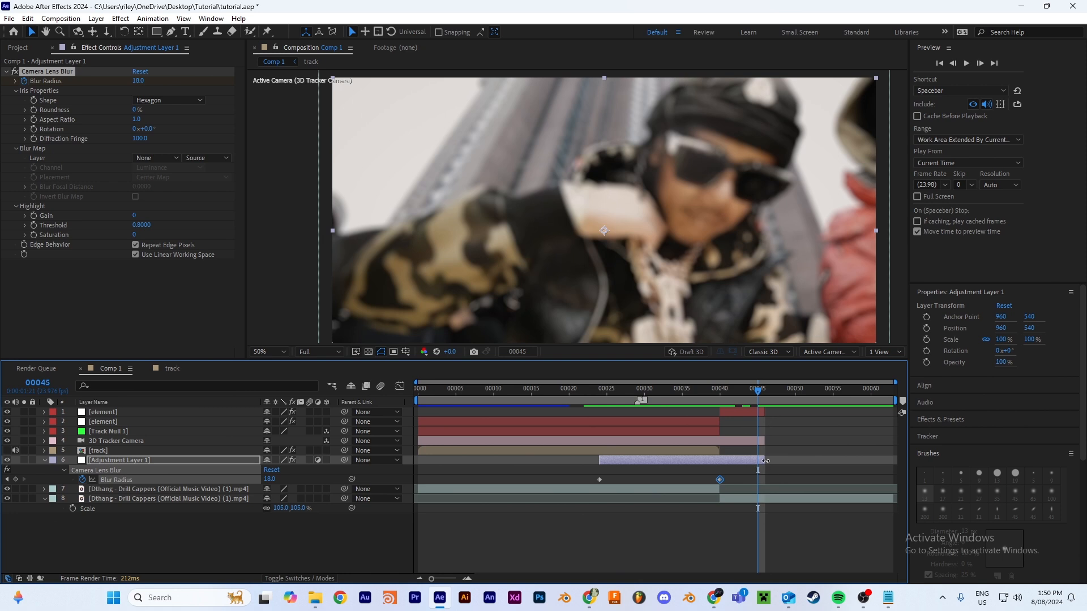
drag(766, 461, 795, 461)
click(787, 389)
click(137, 81)
text(0)
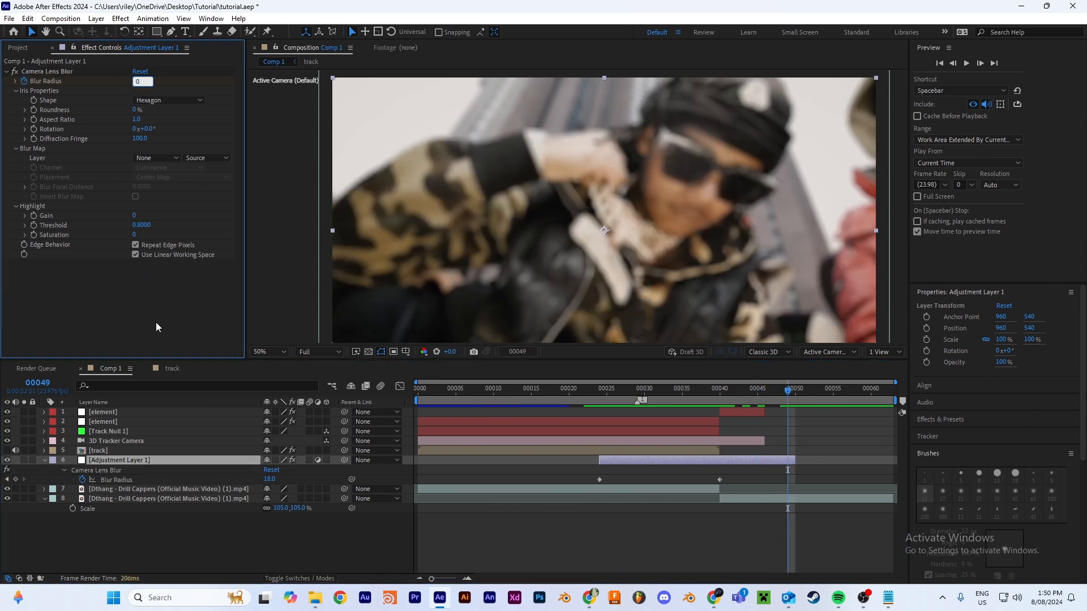
key(Return)
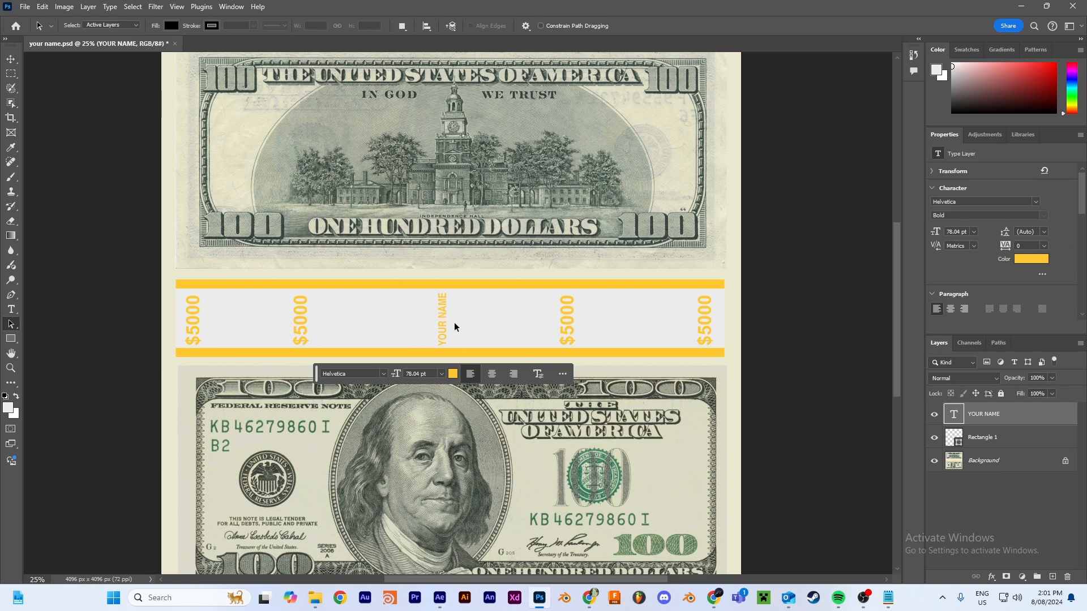
Step: Switch to Photoshop and retype the word NAME in the vertical YOUR NAME text on the money band
key(ctrl+plus)
key(ctrl+plus)
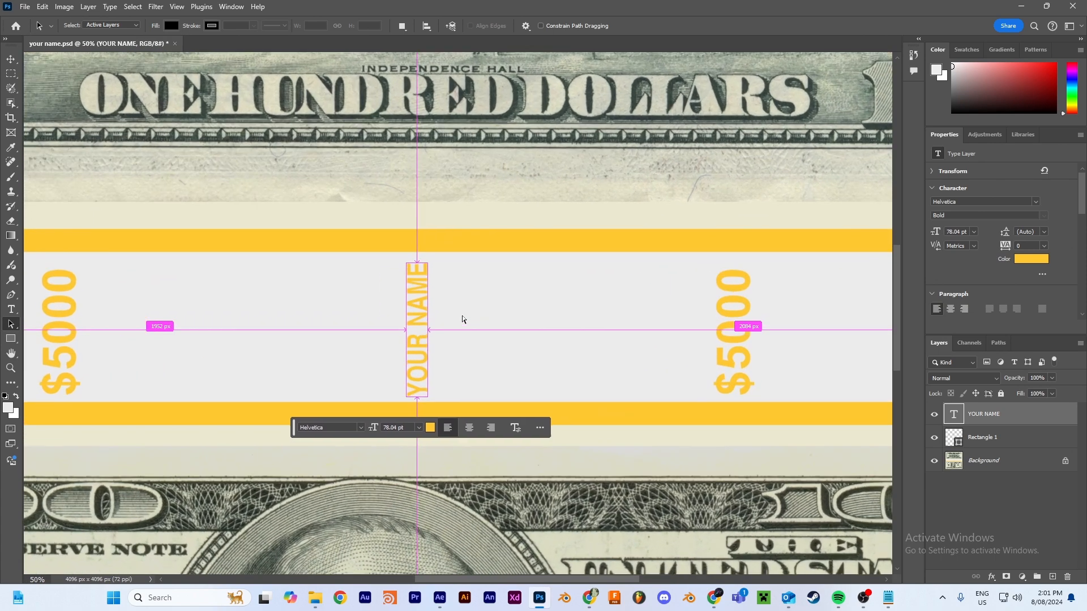
key(ctrl+plus)
key(ctrl+plus)
key(t)
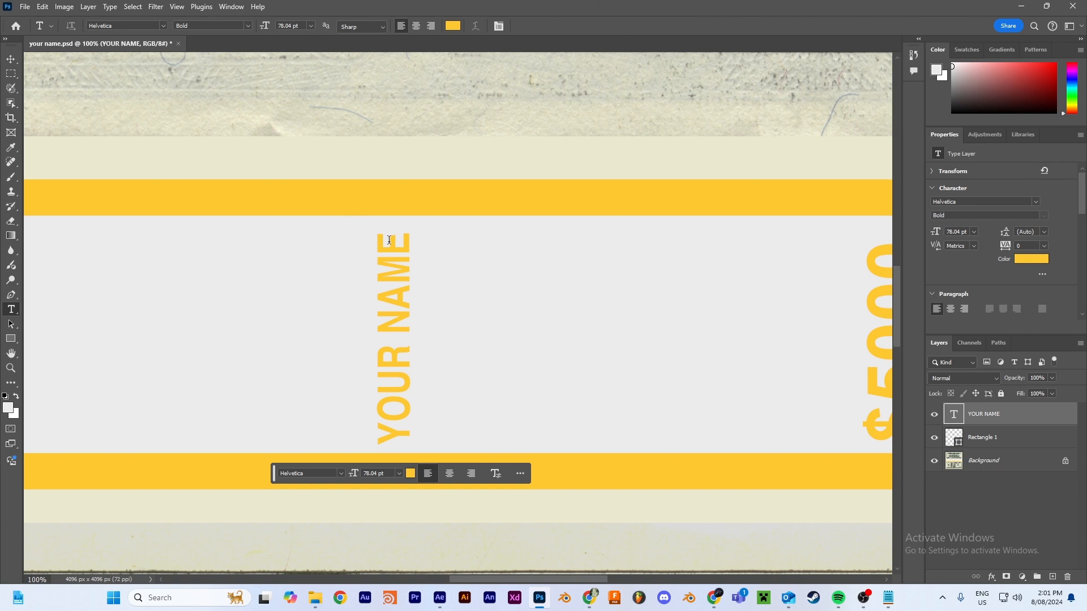
click(389, 240)
key(BackSpace)
key(BackSpace)
key(BackSpace)
key(BackSpace)
key(BackSpace)
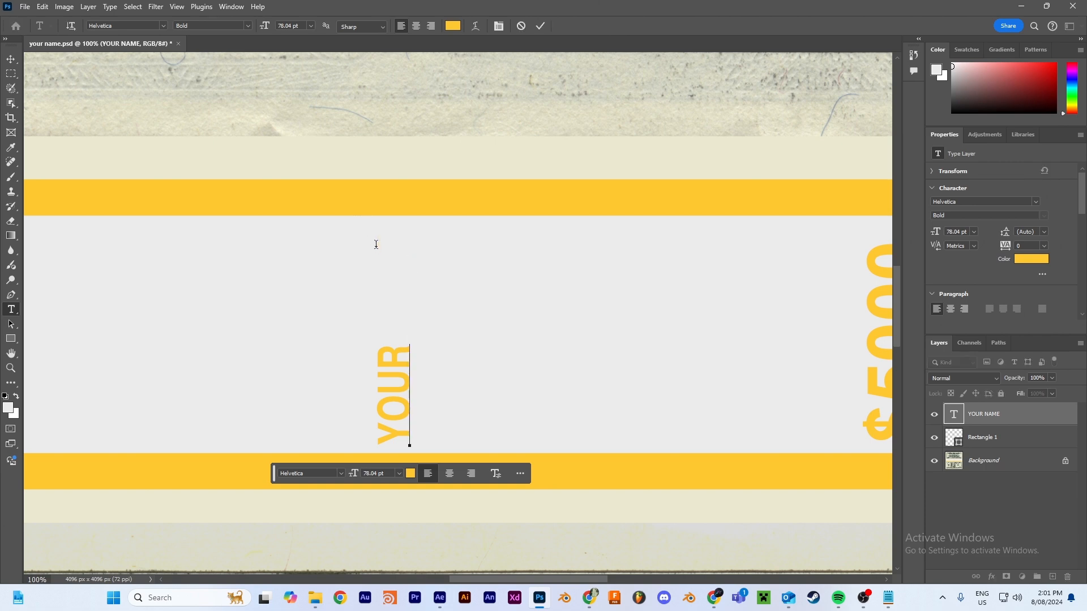
text(NAME)
Step: Quick-export the customised bill texture as a PNG
click(25, 7)
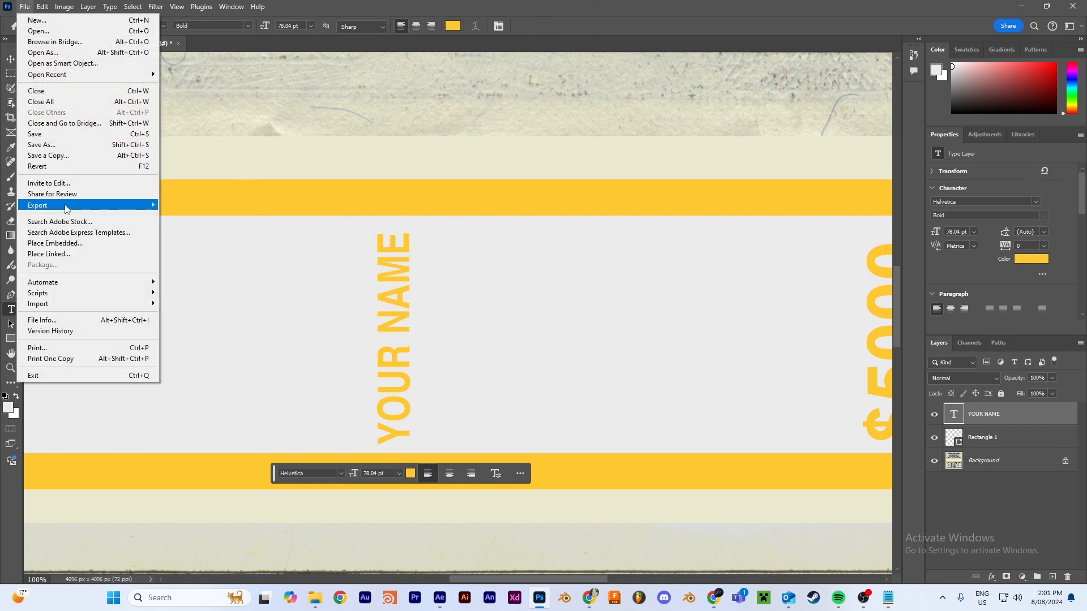
mouse_move(138, 209)
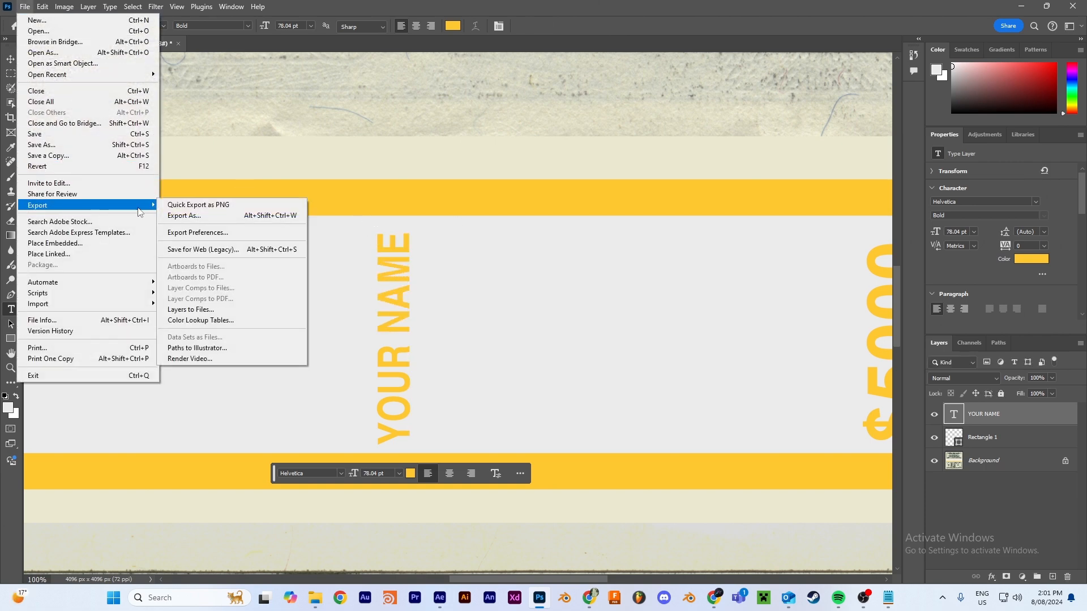
click(238, 206)
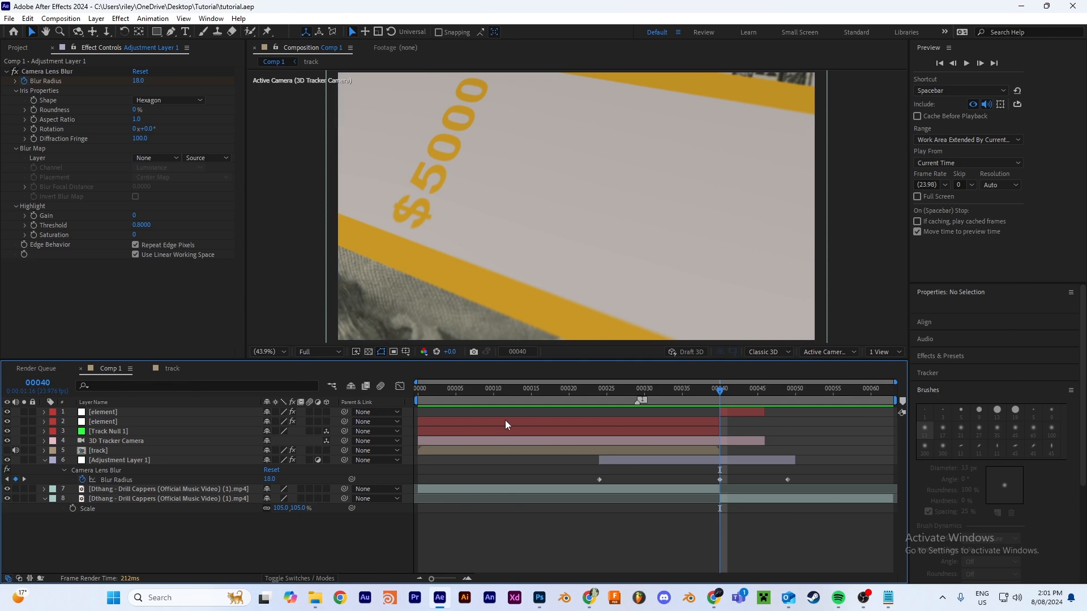
Step: Switch to After Effects and load the YOUNAME image as the diffuse texture of Money_Mat in the second element layer's Scene Setup
click(172, 423)
drag(720, 395, 643, 395)
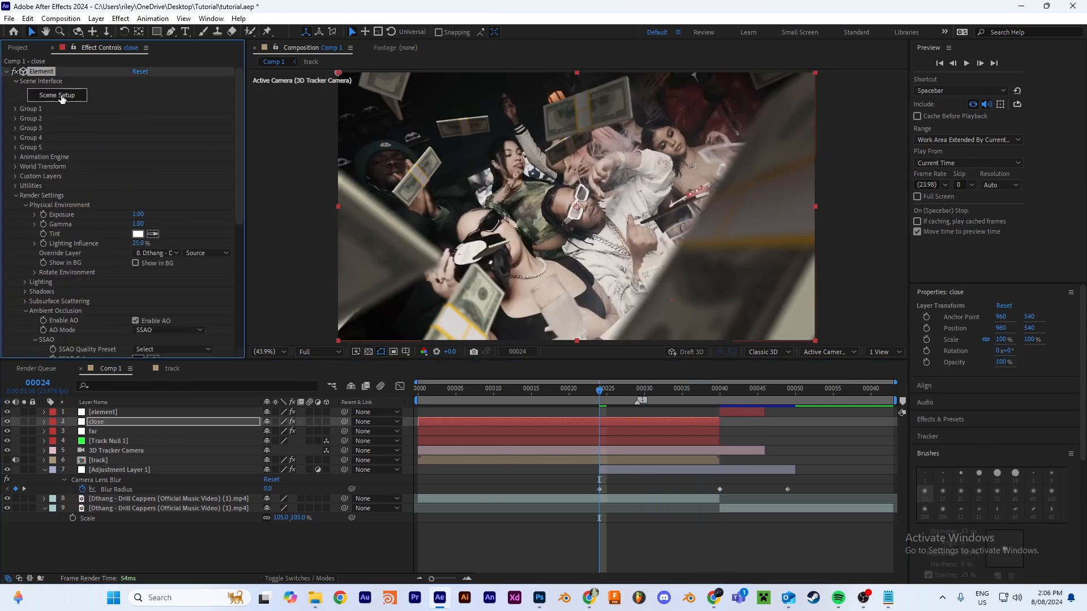
click(59, 97)
drag(405, 328, 456, 302)
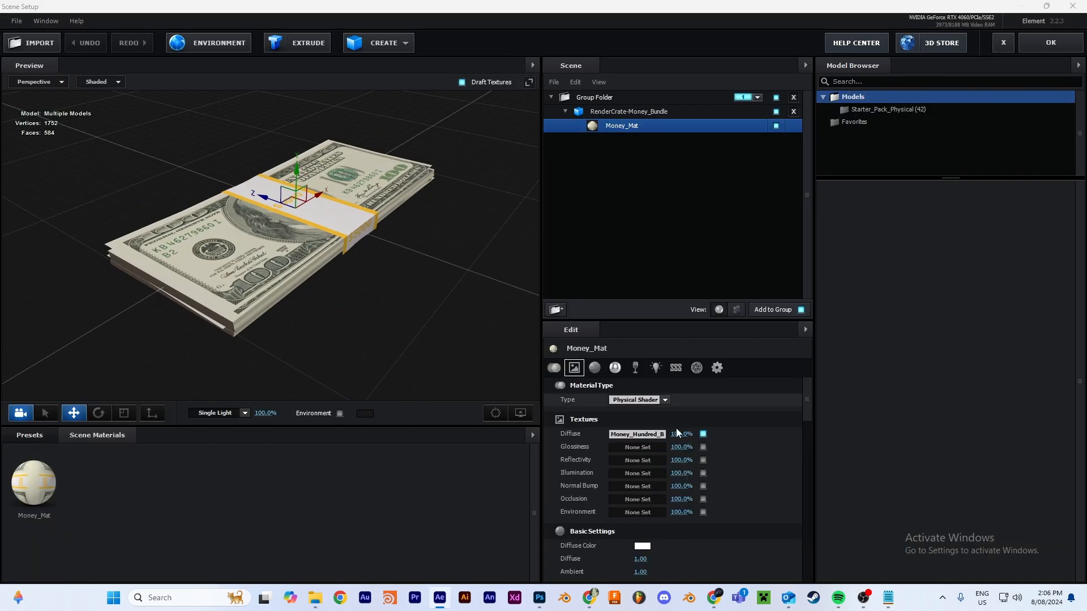
click(652, 437)
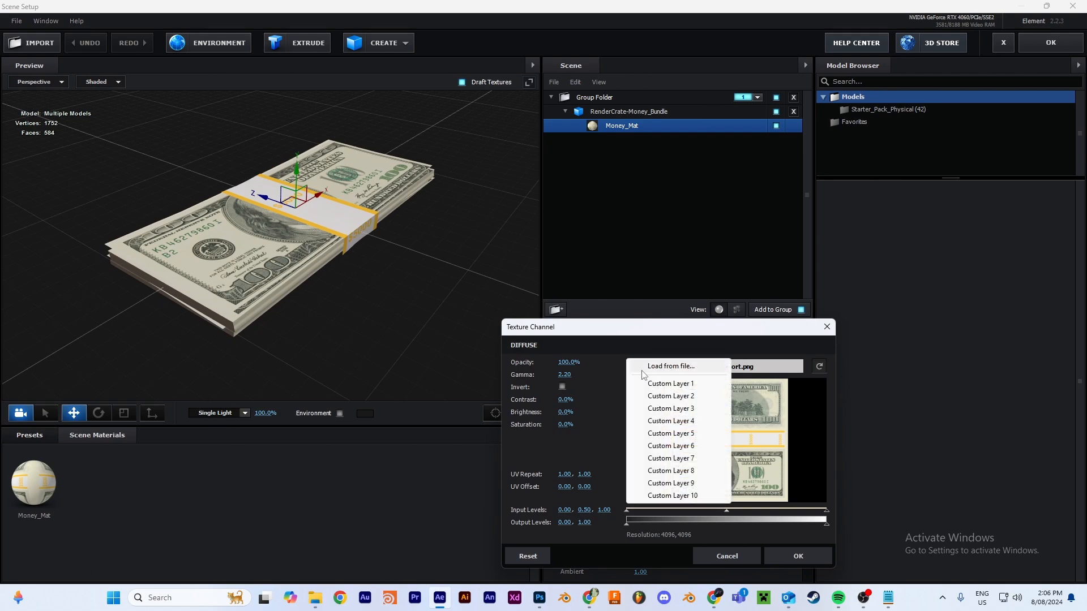
click(645, 368)
click(535, 408)
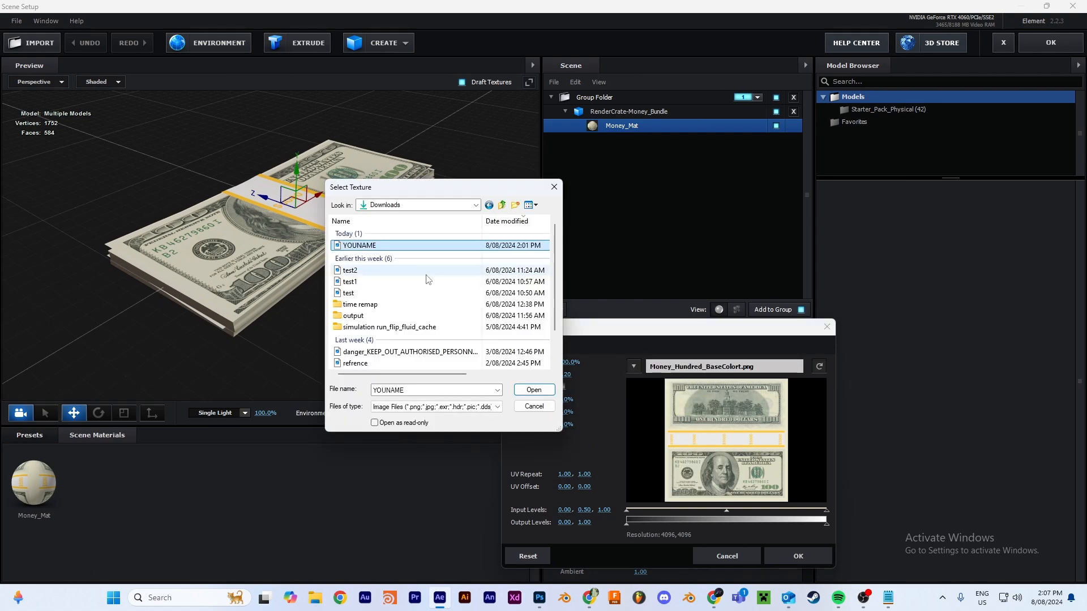
click(533, 392)
click(798, 557)
scroll(359, 275, up, 5)
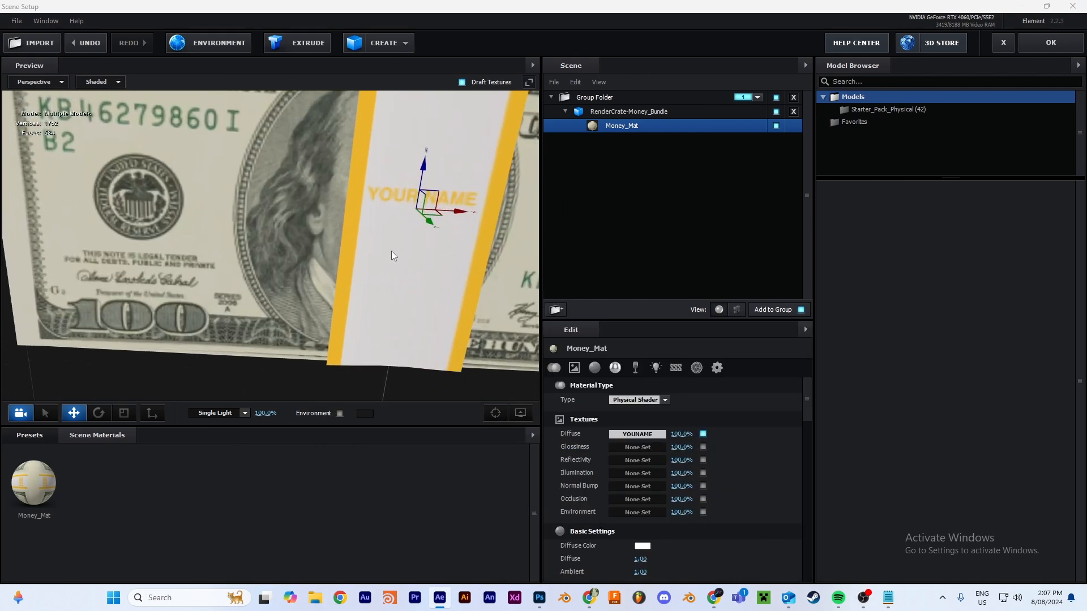
drag(392, 250, 338, 251)
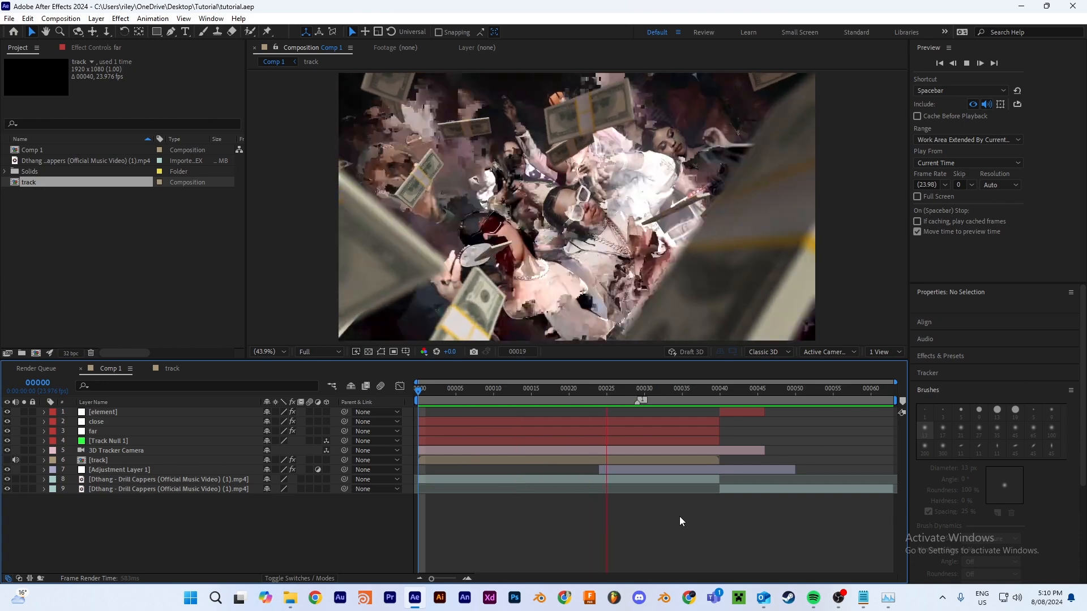